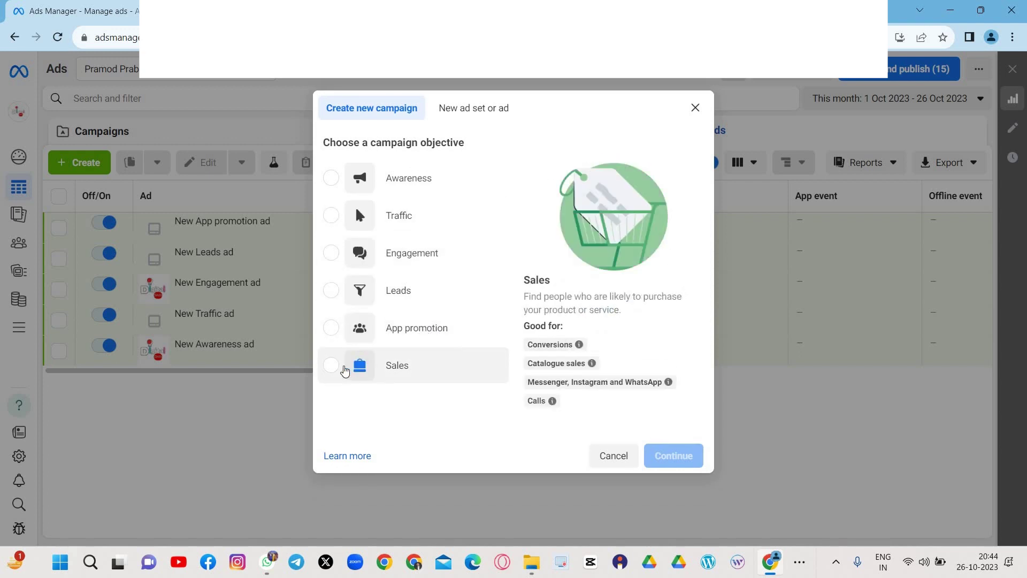
# - Choose Sales as the objective of the new campaign, check its description, and continue to the campaign setup choice
pyautogui.click(331, 365)
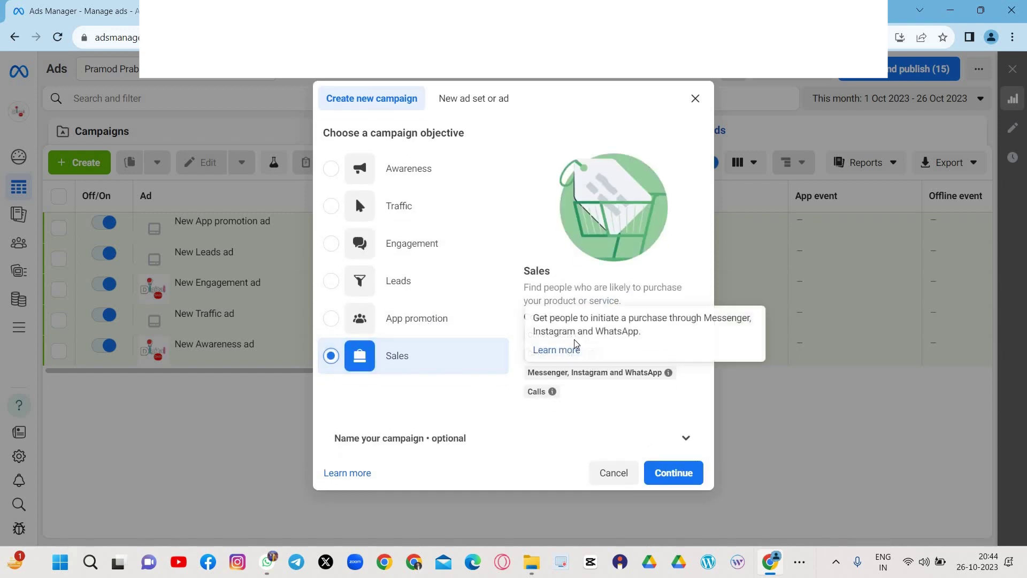
pyautogui.moveTo(569, 351)
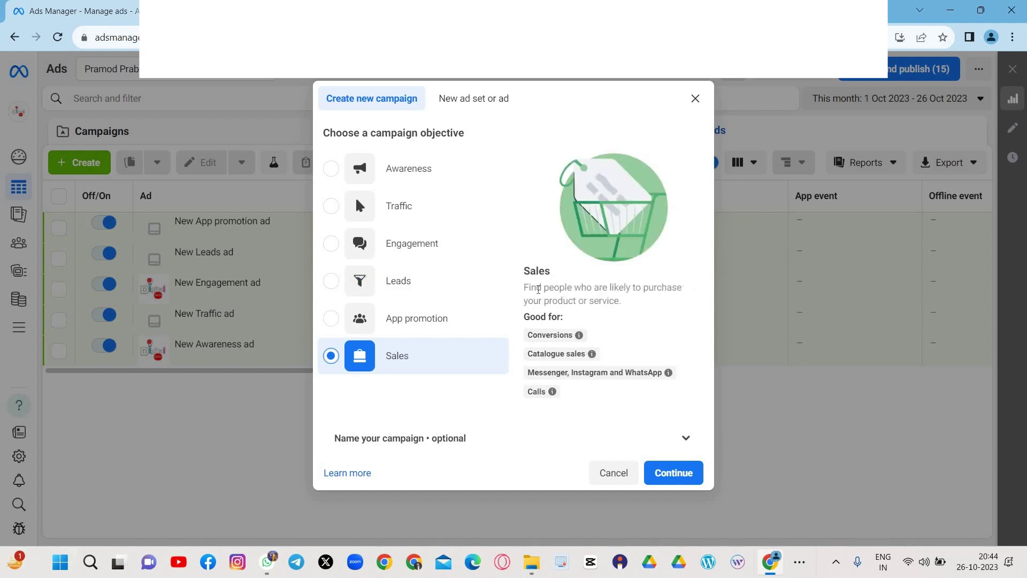
pyautogui.moveTo(530, 288); pyautogui.dragTo(638, 306)
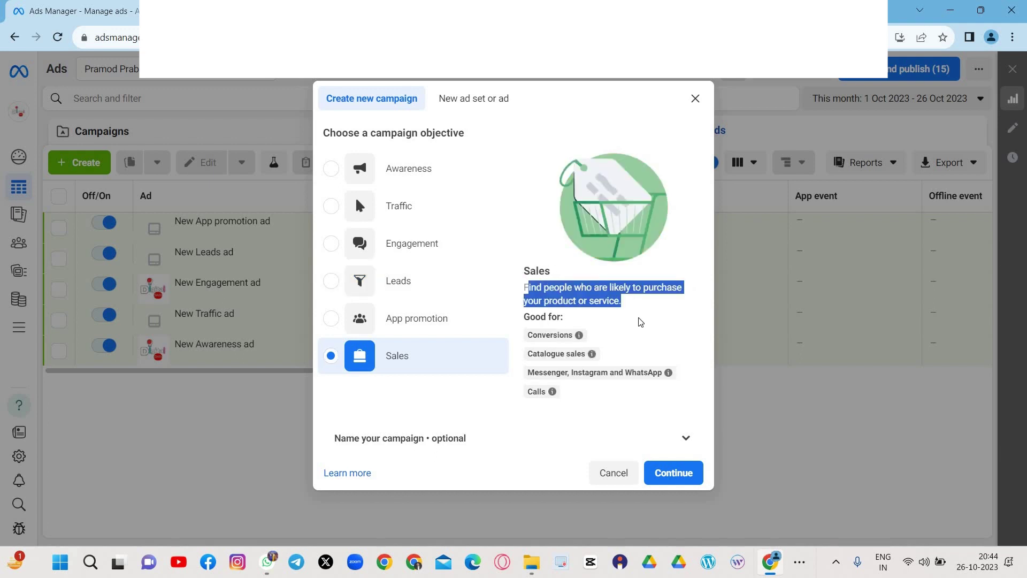
pyautogui.click(640, 322)
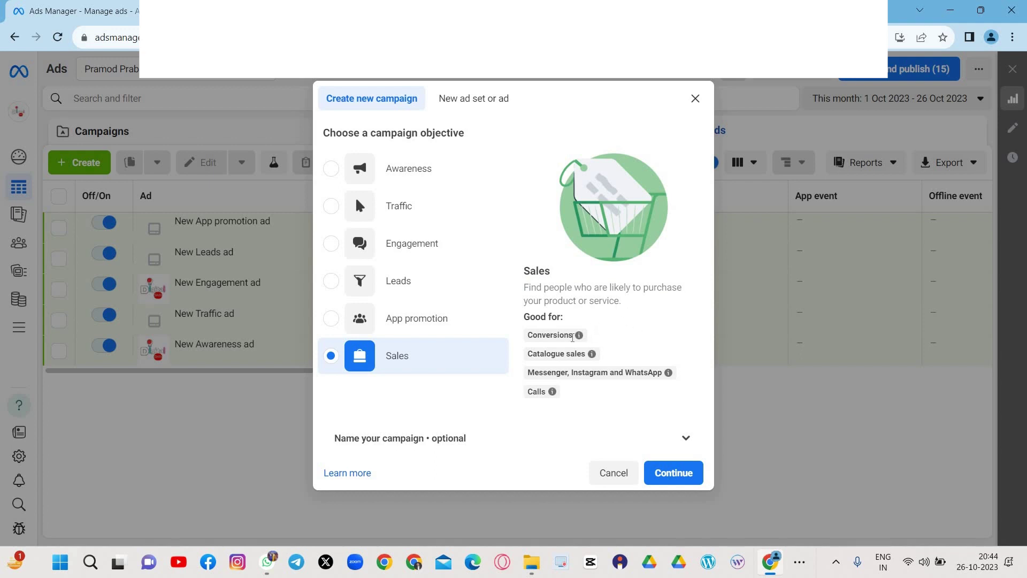
pyautogui.moveTo(540, 338)
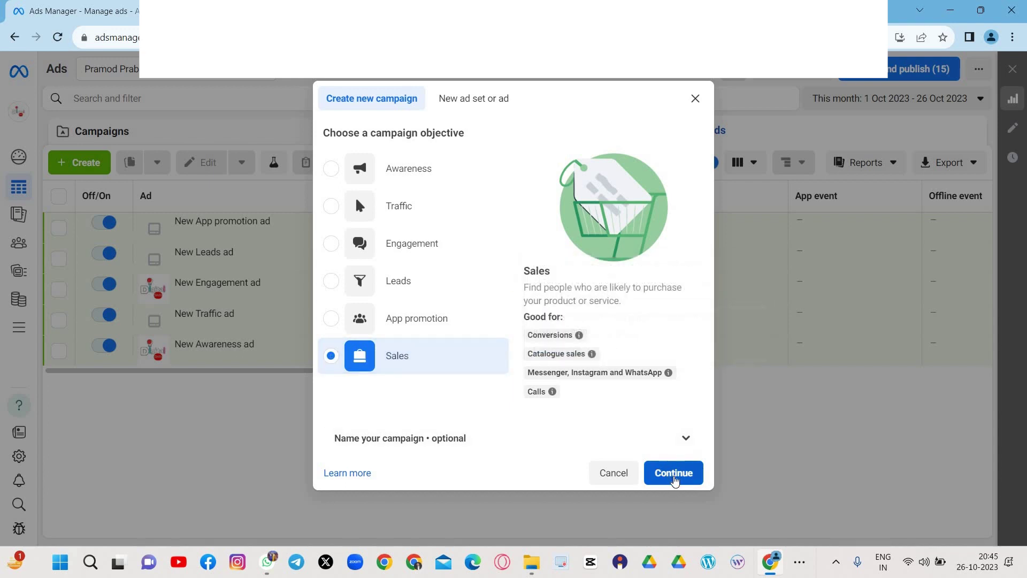
pyautogui.click(674, 480)
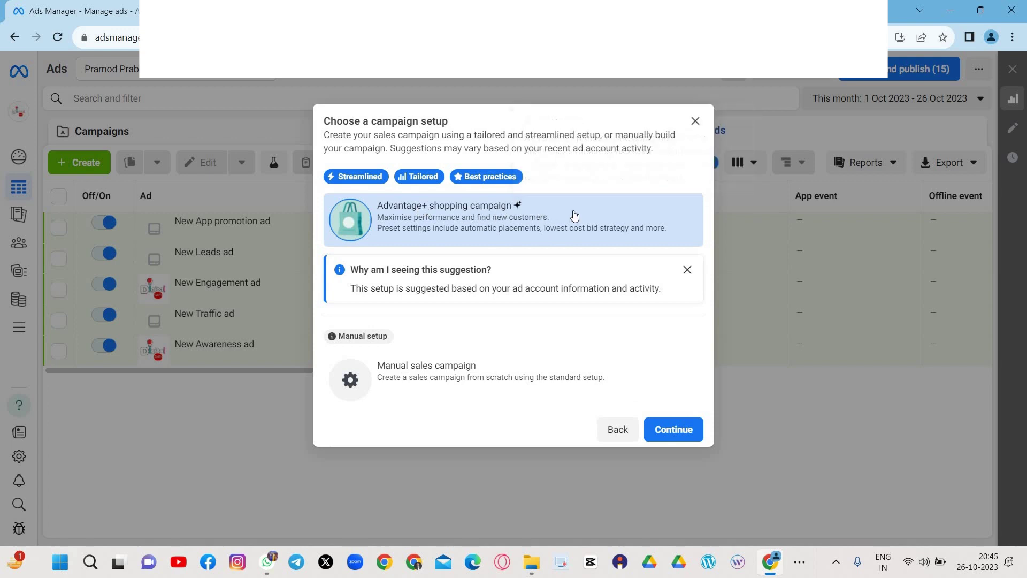
# - Dismiss the suggestion note and create the campaign with the Manual sales campaign setup
pyautogui.click(688, 270)
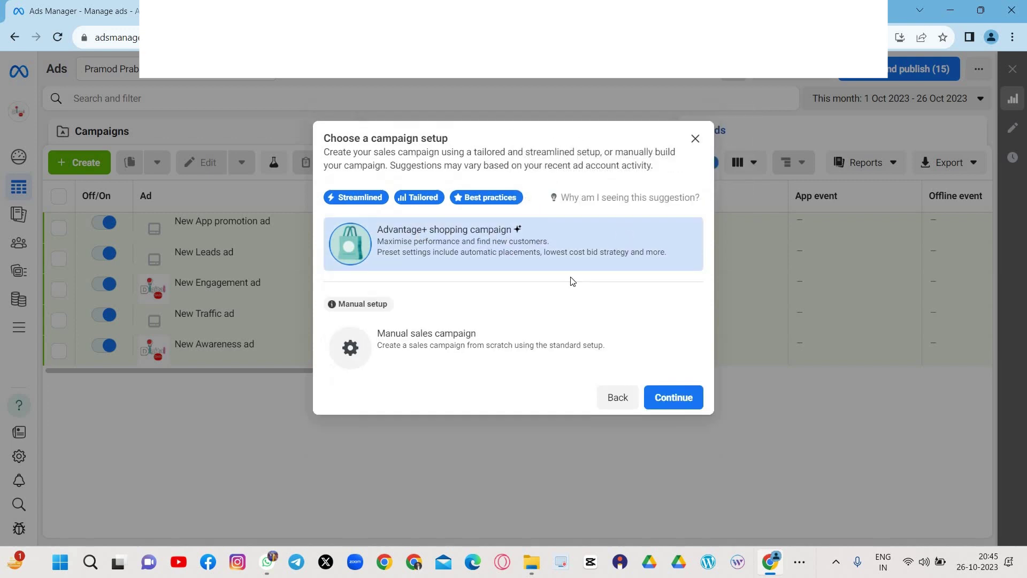
pyautogui.click(391, 350)
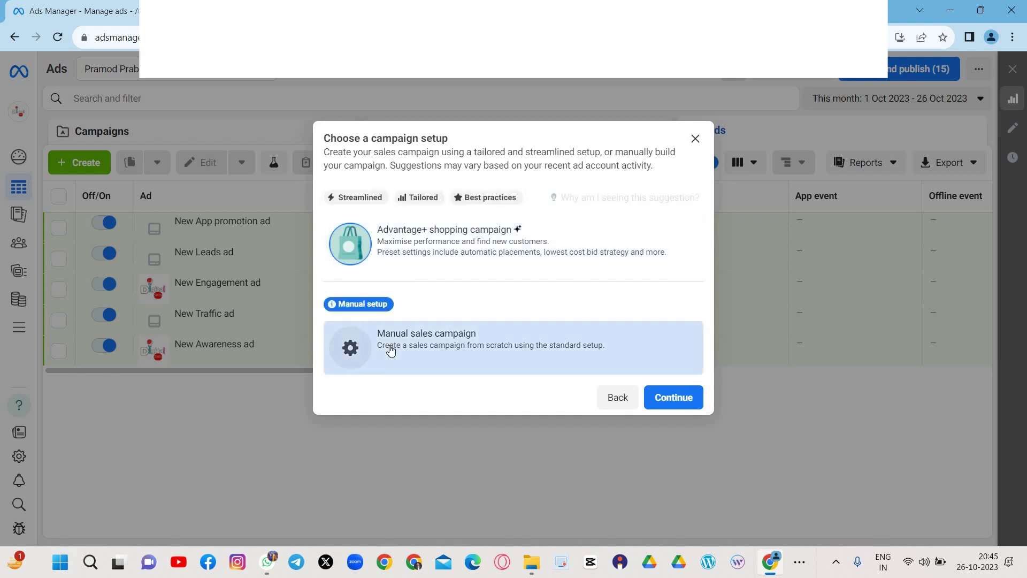
pyautogui.click(674, 399)
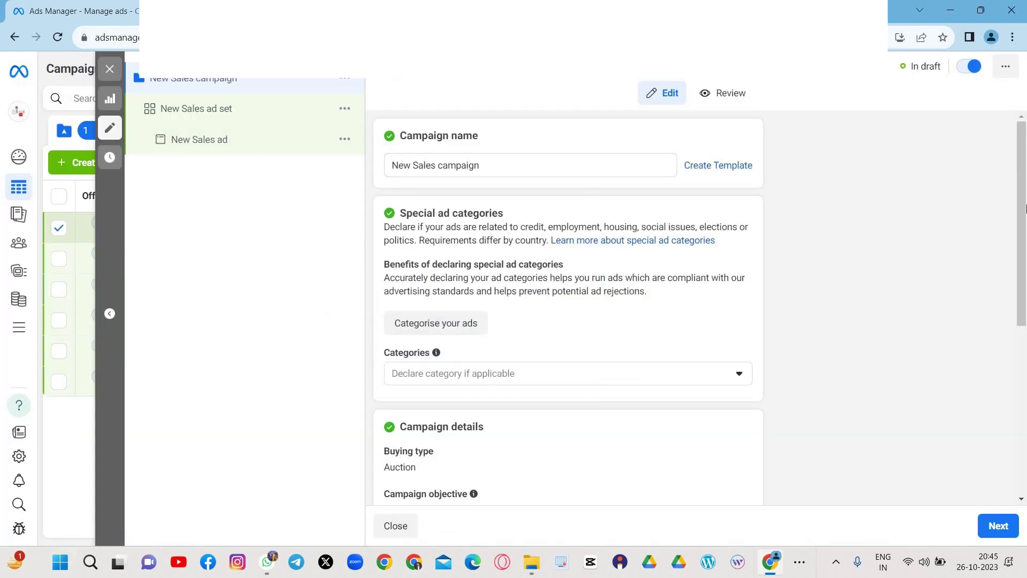
# - Look over the new sales campaign's settings and its ad set's available actions, returning to the campaign level
pyautogui.scroll(-5, 1025, 214)
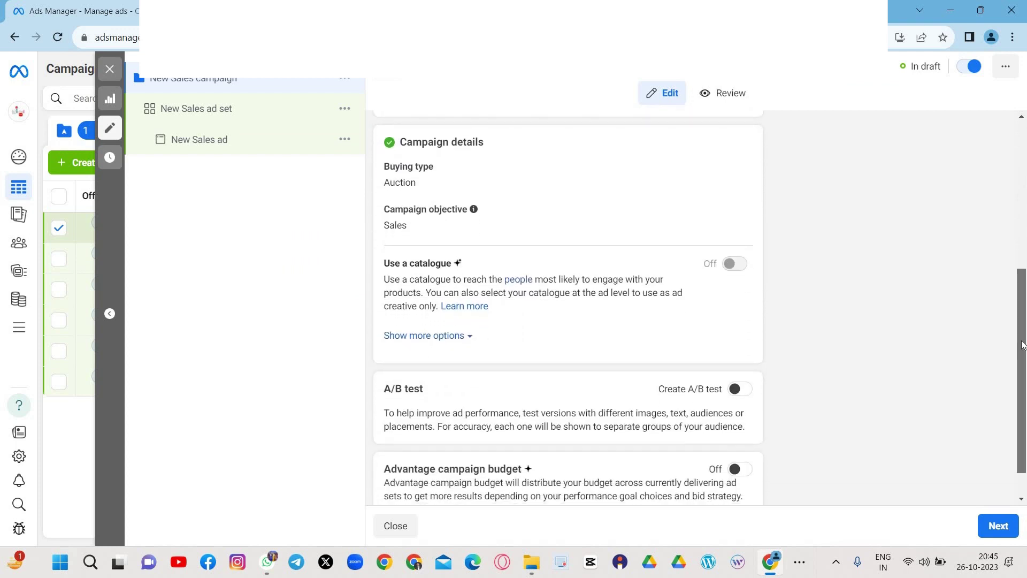
pyautogui.moveTo(1023, 345); pyautogui.dragTo(1023, 377)
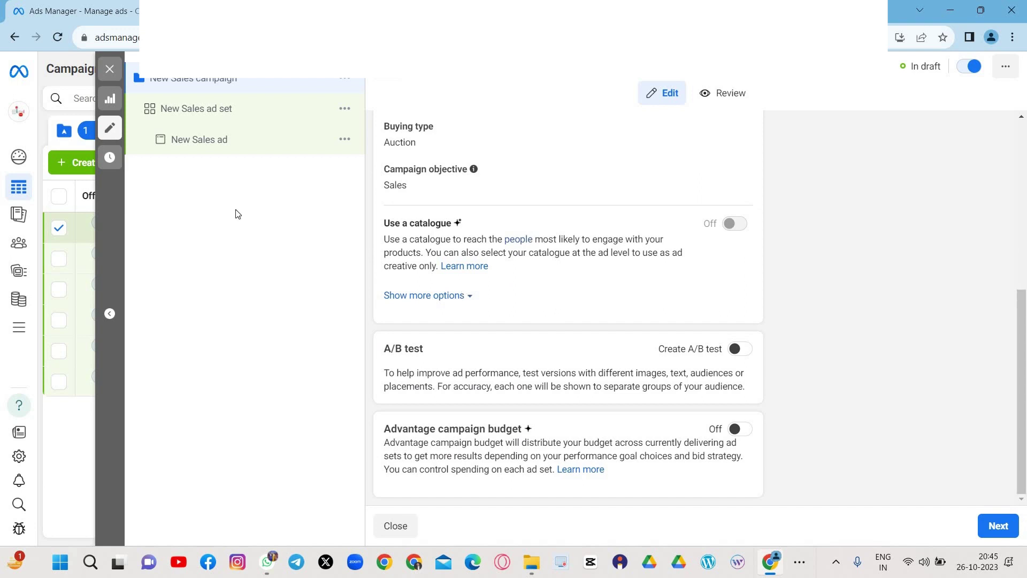
pyautogui.click(232, 113)
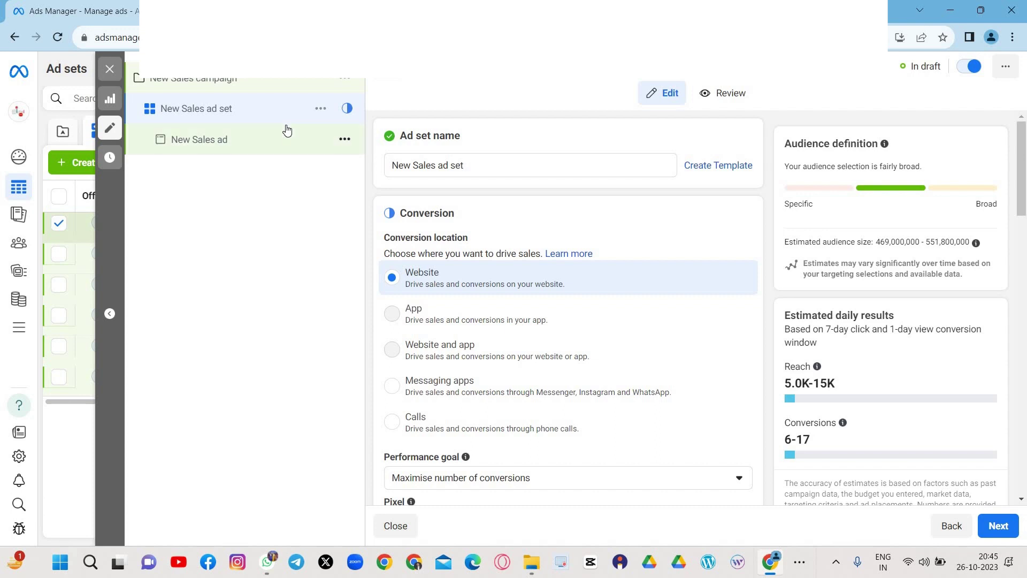
pyautogui.click(321, 108)
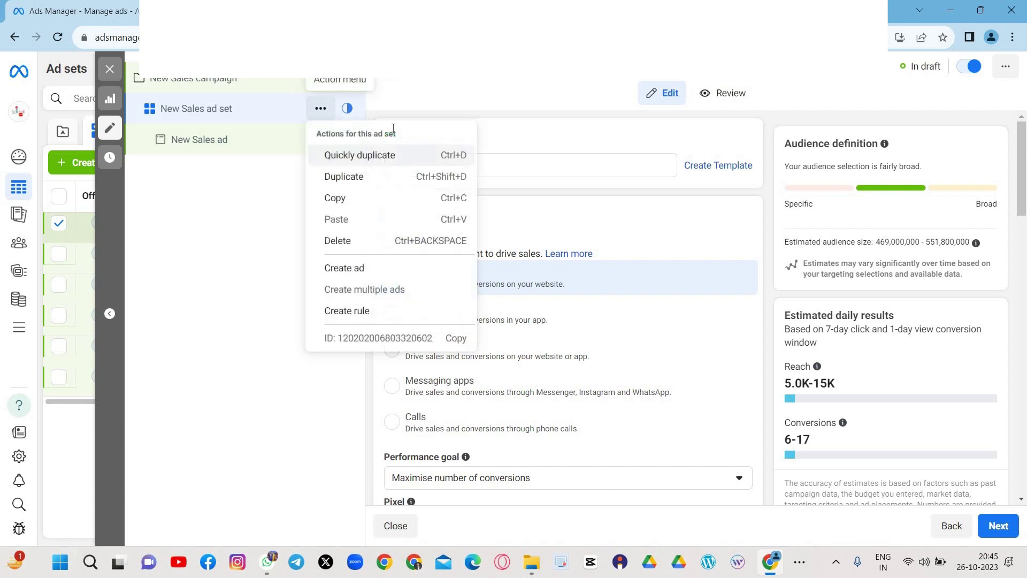
pyautogui.click(202, 110)
pyautogui.click(238, 84)
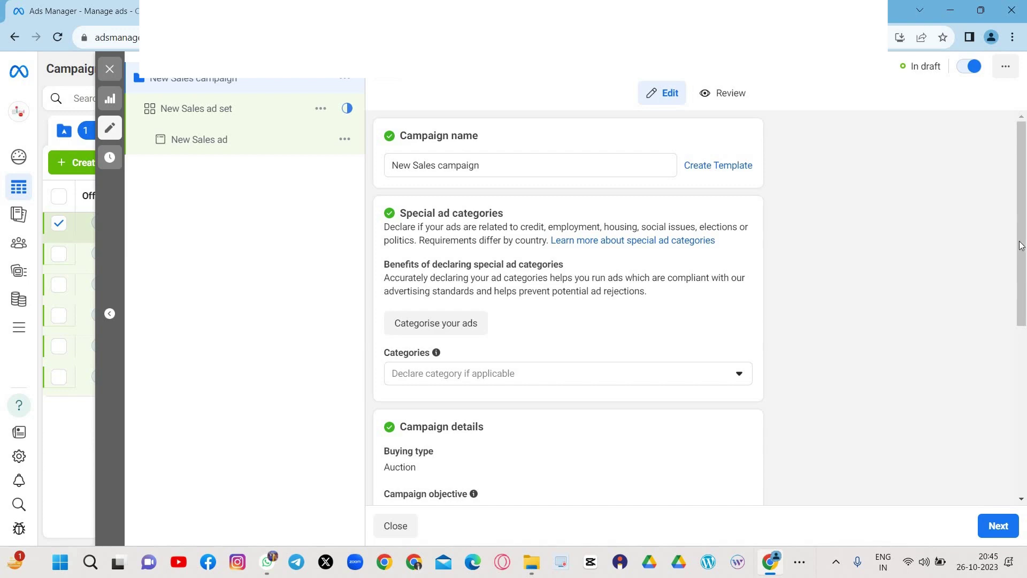
# - Turn on Advantage campaign budget for the sales campaign and set its daily budget to ₹400
pyautogui.moveTo(1021, 246); pyautogui.dragTo(1021, 401)
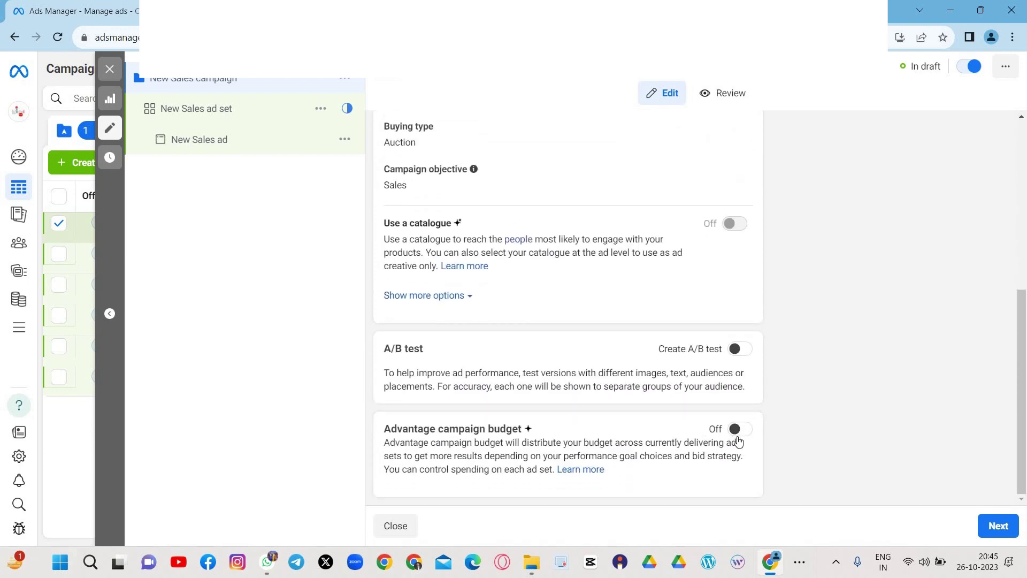
pyautogui.click(737, 430)
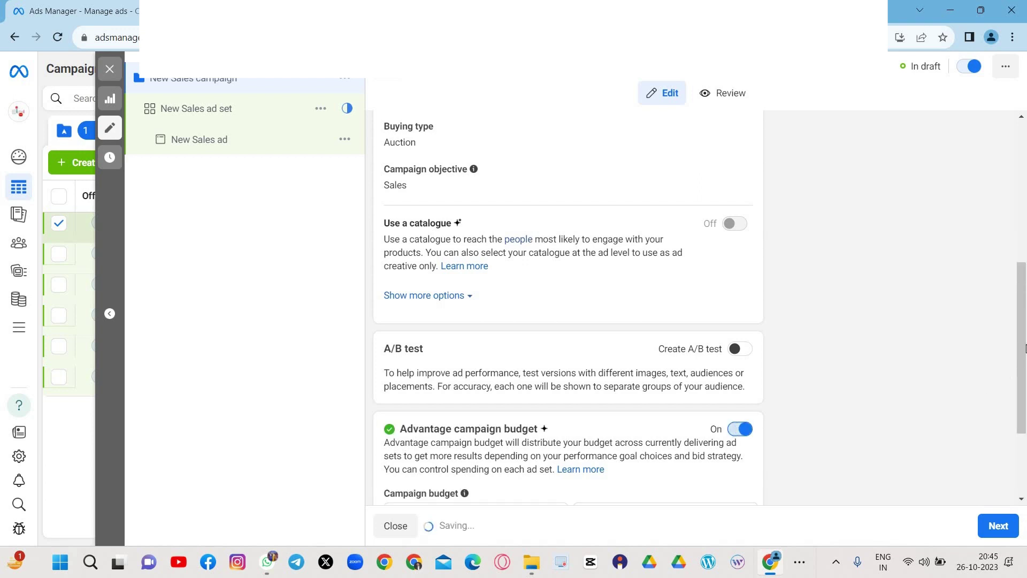
pyautogui.moveTo(1024, 348); pyautogui.dragTo(995, 425)
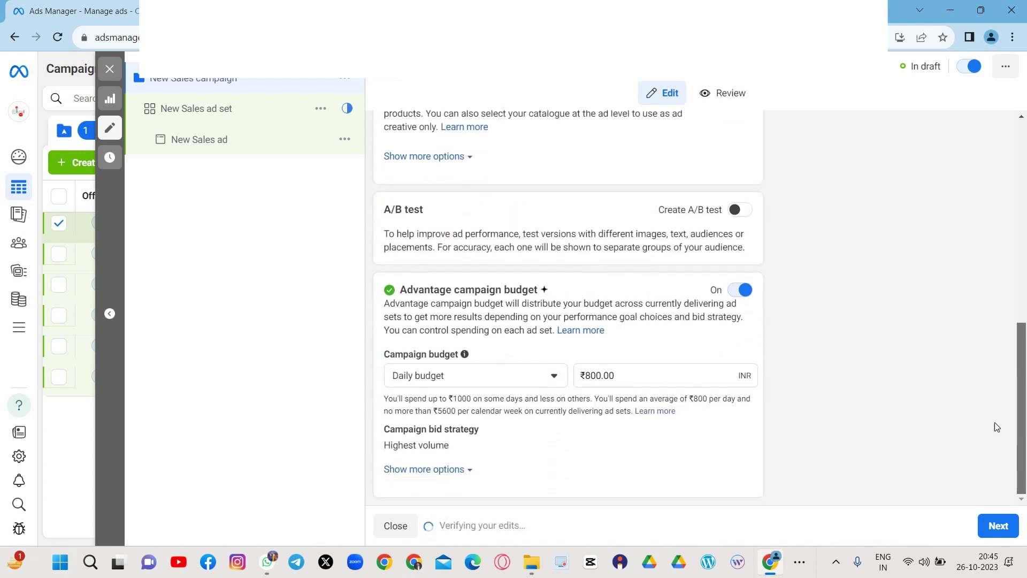
pyautogui.click(602, 377)
pyautogui.press('BackSpace')
pyautogui.press('BackSpace')
pyautogui.press('BackSpace')
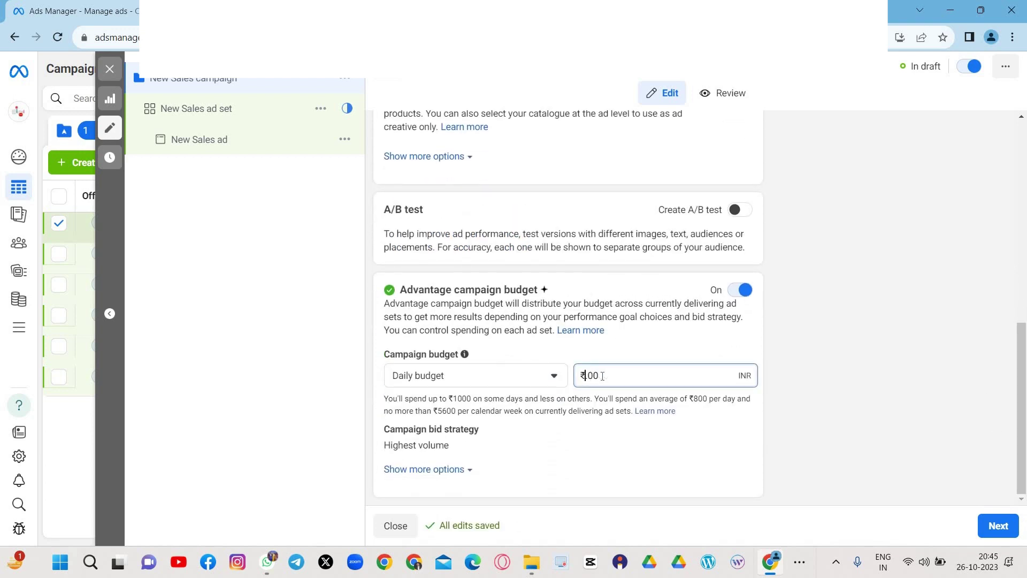
pyautogui.write('400')
pyautogui.click(642, 352)
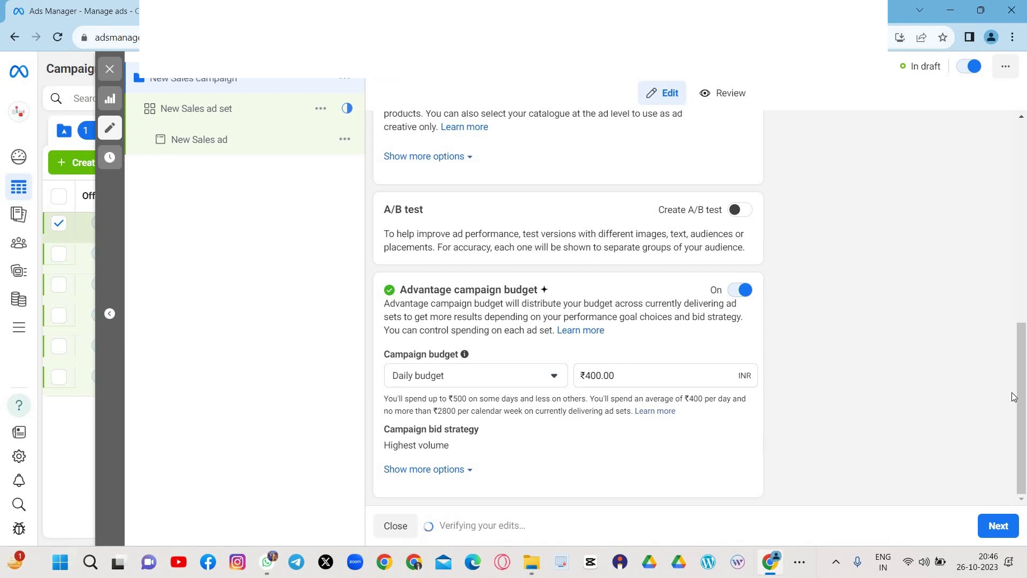
# - Review the campaign-level settings from the name to the budget and read the Advantage campaign budget description
pyautogui.moveTo(1023, 424); pyautogui.dragTo(1020, 397)
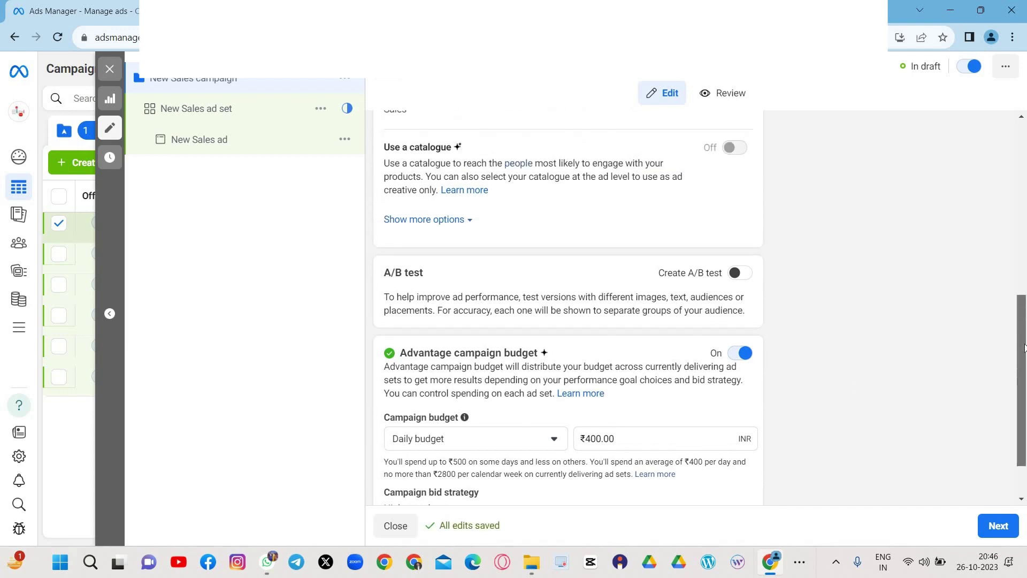
pyautogui.moveTo(1024, 348); pyautogui.dragTo(1025, 426)
pyautogui.moveTo(1023, 341); pyautogui.dragTo(1025, 134)
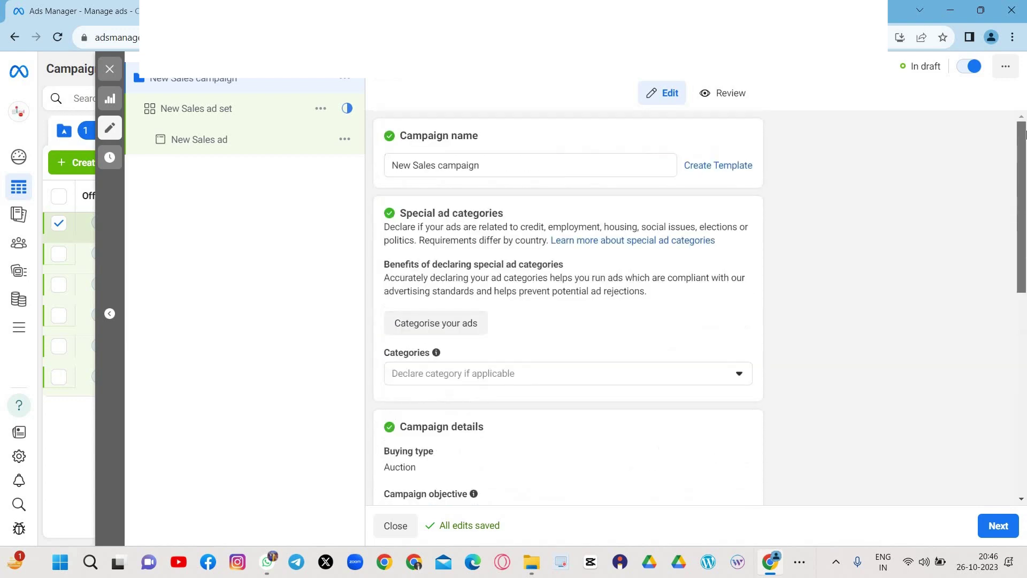
pyautogui.scroll(-10, 1019, 363)
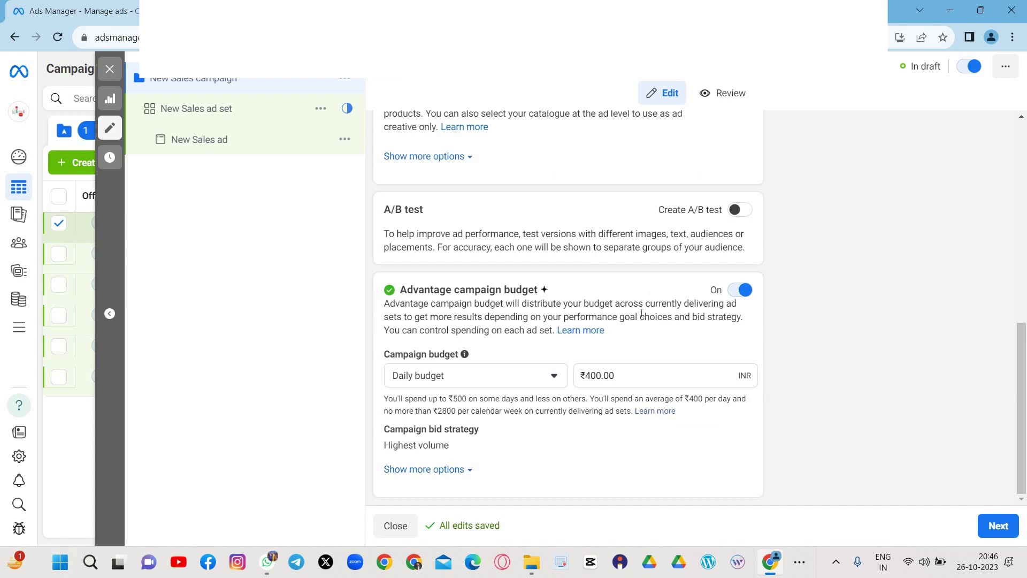
pyautogui.moveTo(384, 303); pyautogui.dragTo(556, 334)
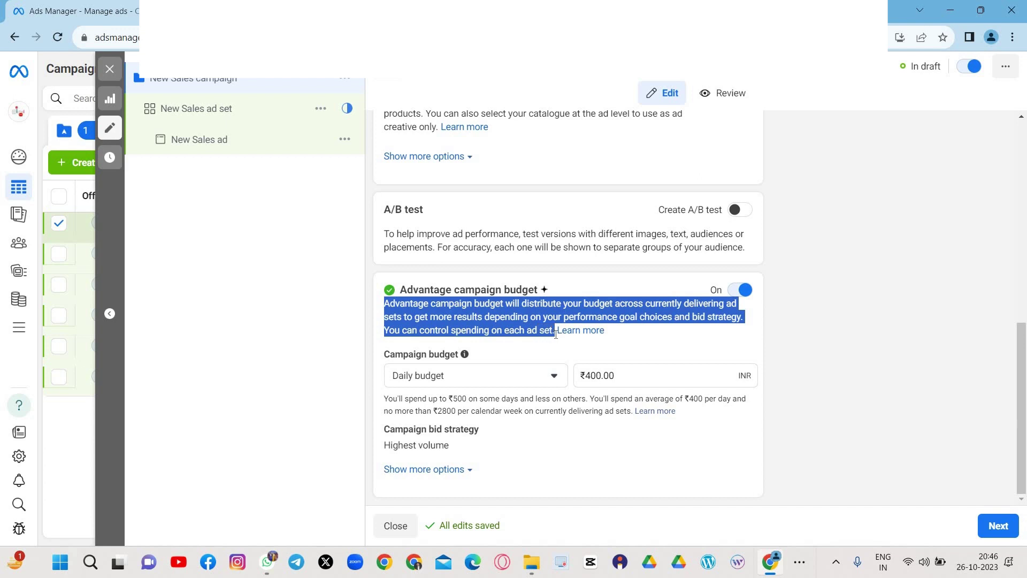
pyautogui.click(506, 316)
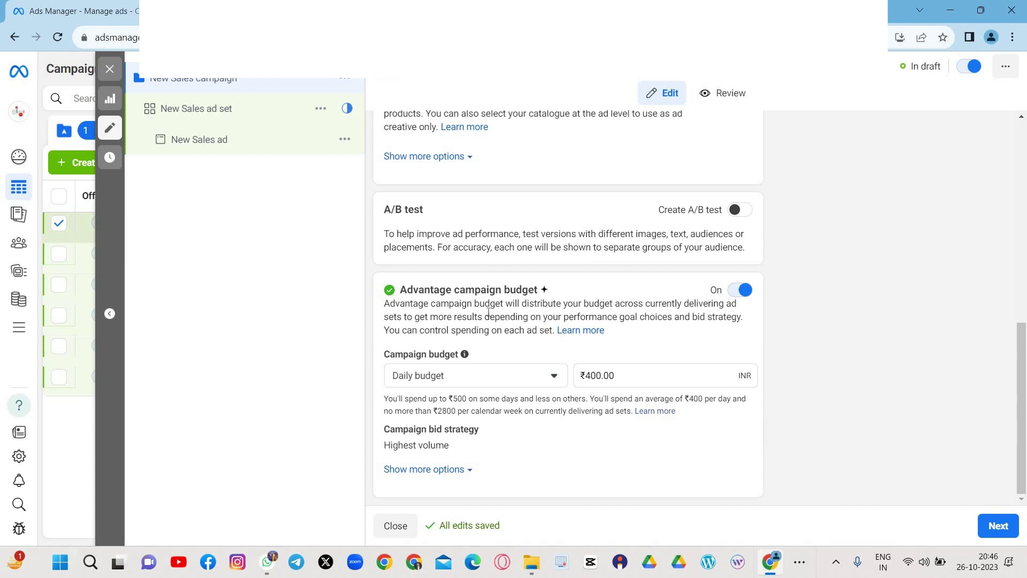
pyautogui.doubleClick(489, 304)
pyautogui.moveTo(437, 317); pyautogui.dragTo(718, 328)
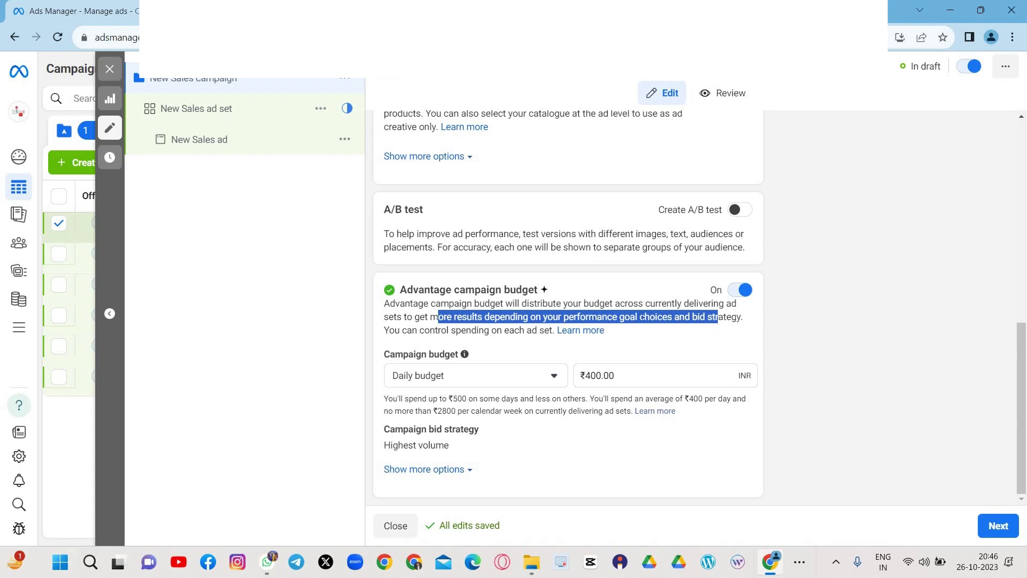
pyautogui.click(537, 316)
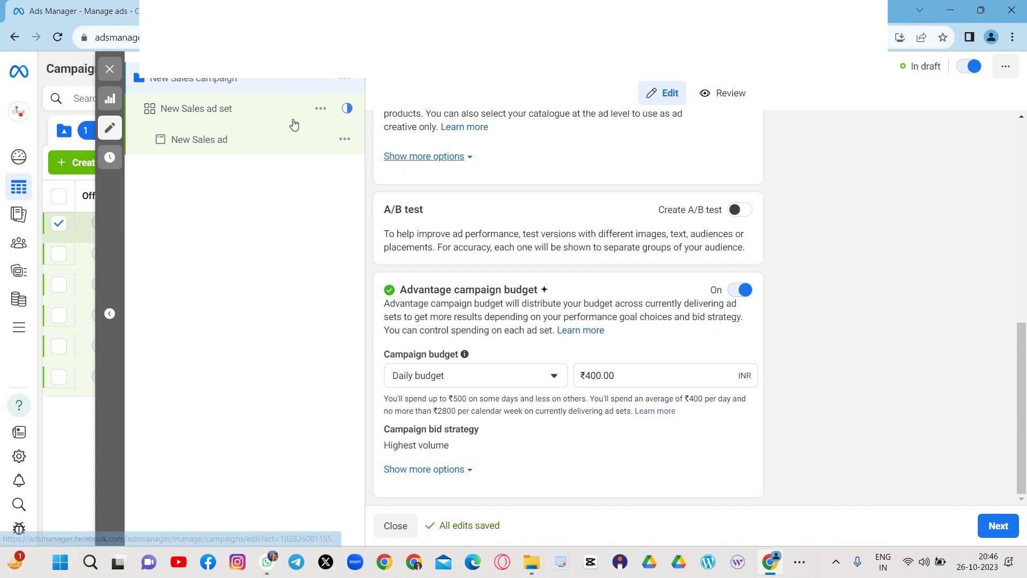
# - Proceed to the New Sales ad set and check the performance goal options for its website conversions
pyautogui.click(999, 527)
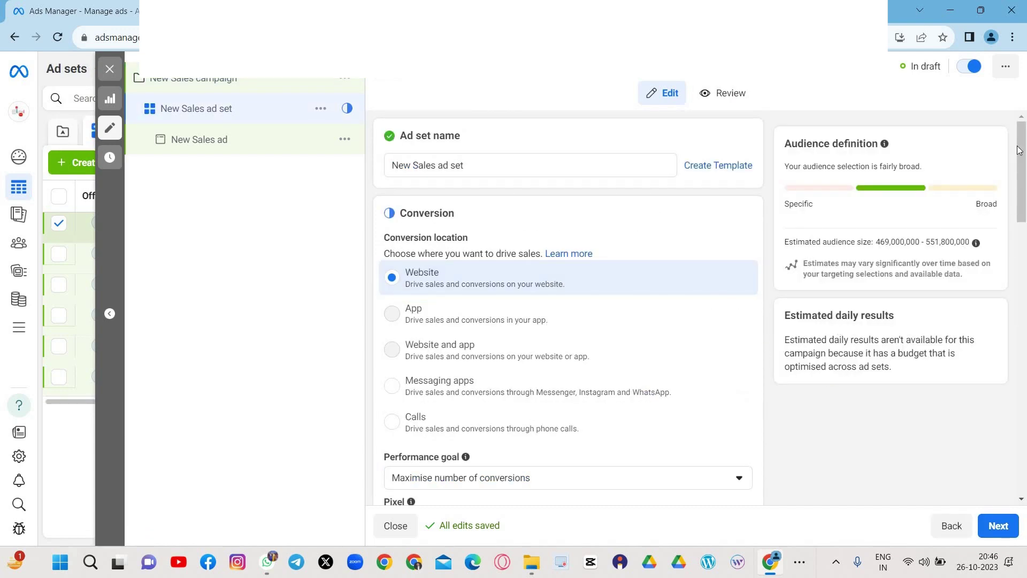
pyautogui.scroll(-5, 1025, 194)
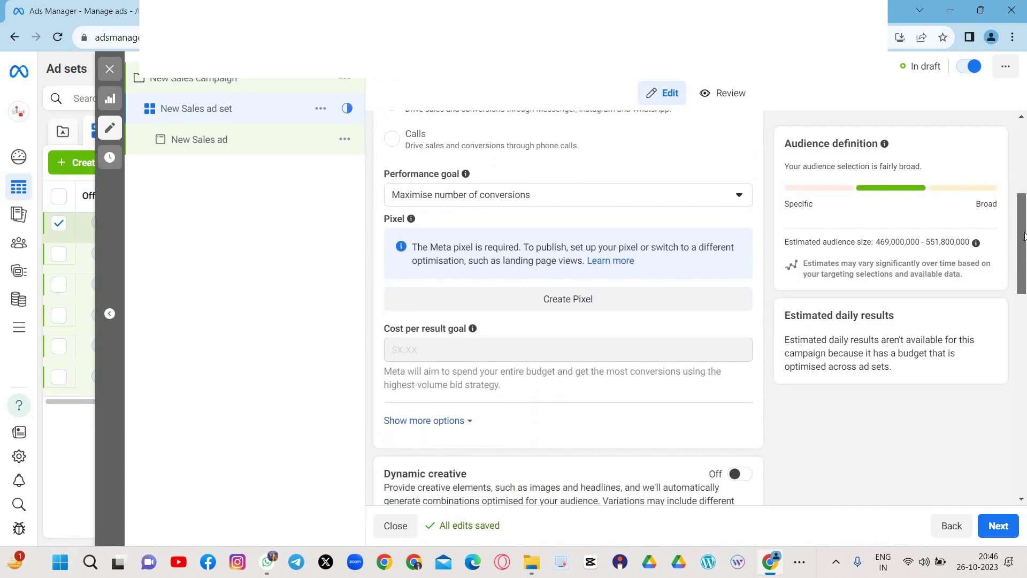
pyautogui.click(521, 195)
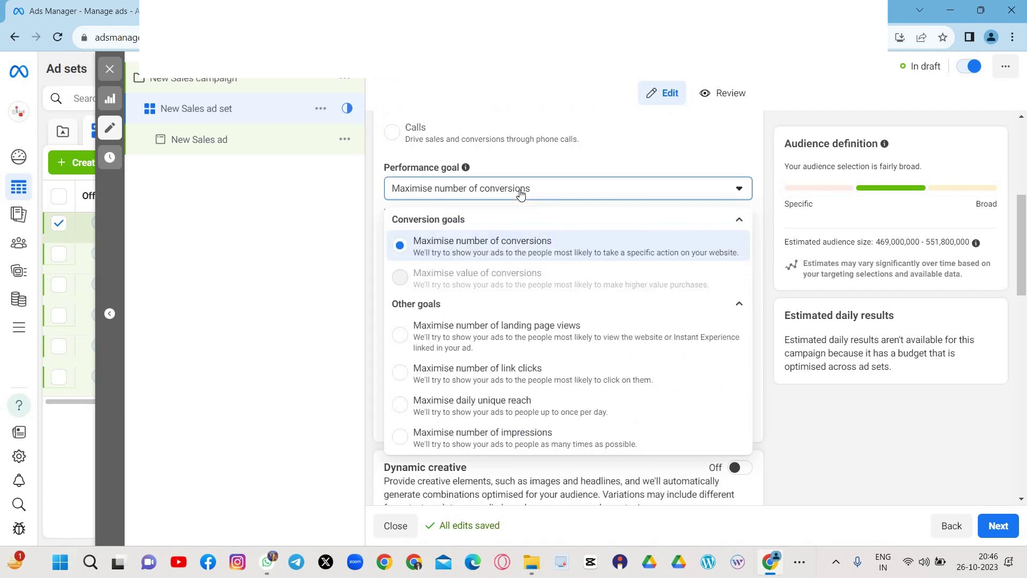
pyautogui.click(521, 194)
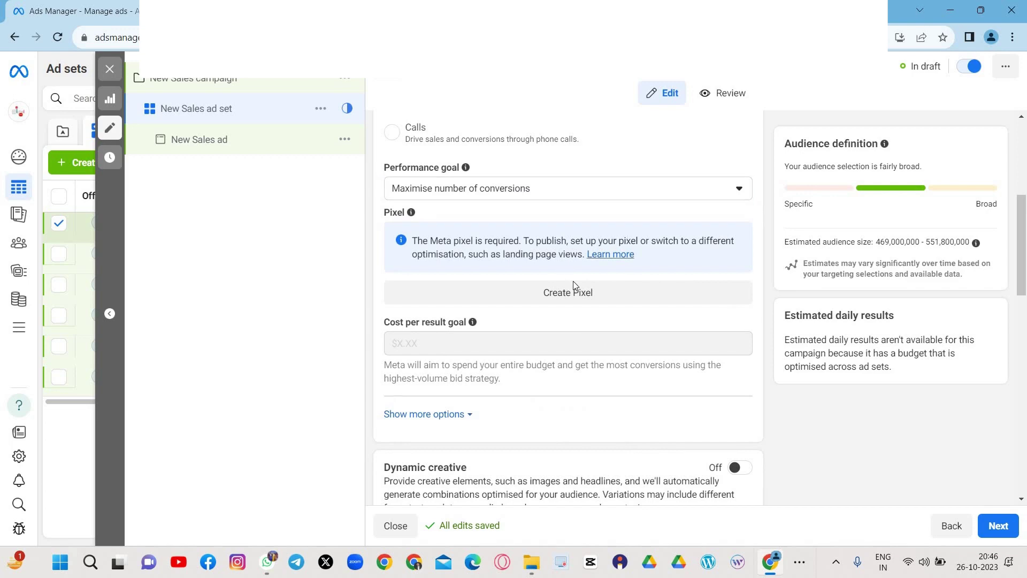
pyautogui.click(552, 298)
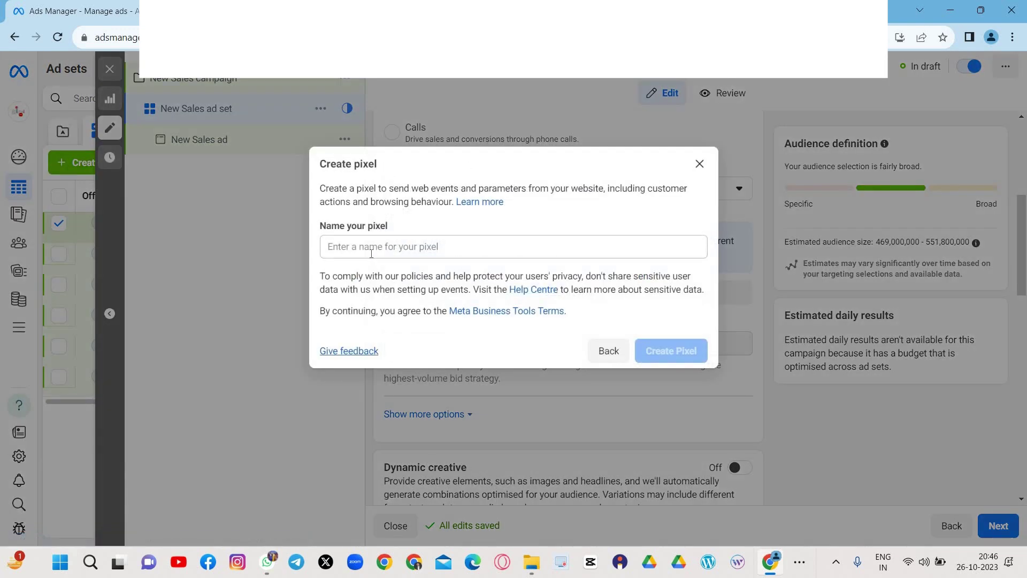
pyautogui.click(371, 254)
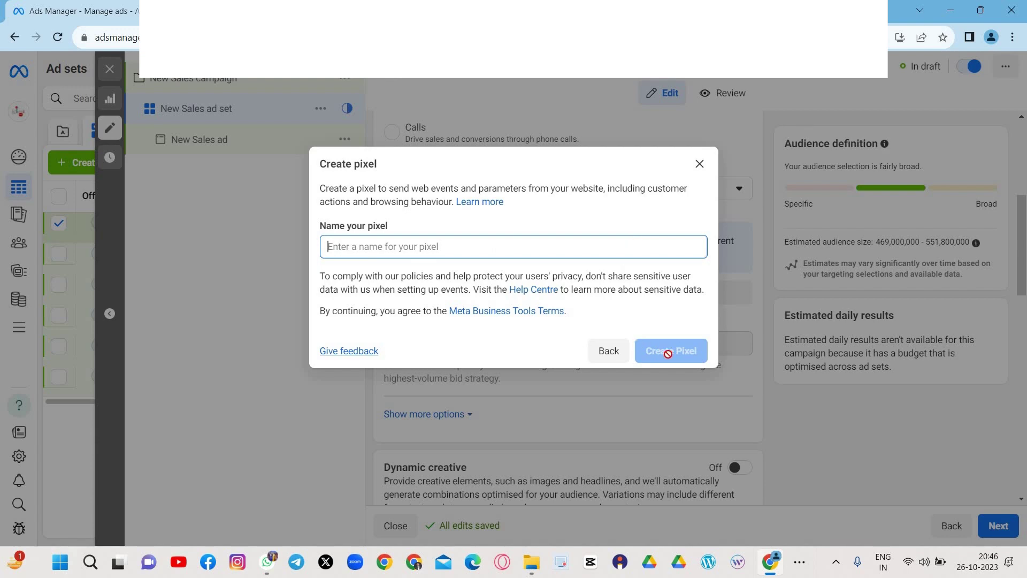
pyautogui.click(701, 163)
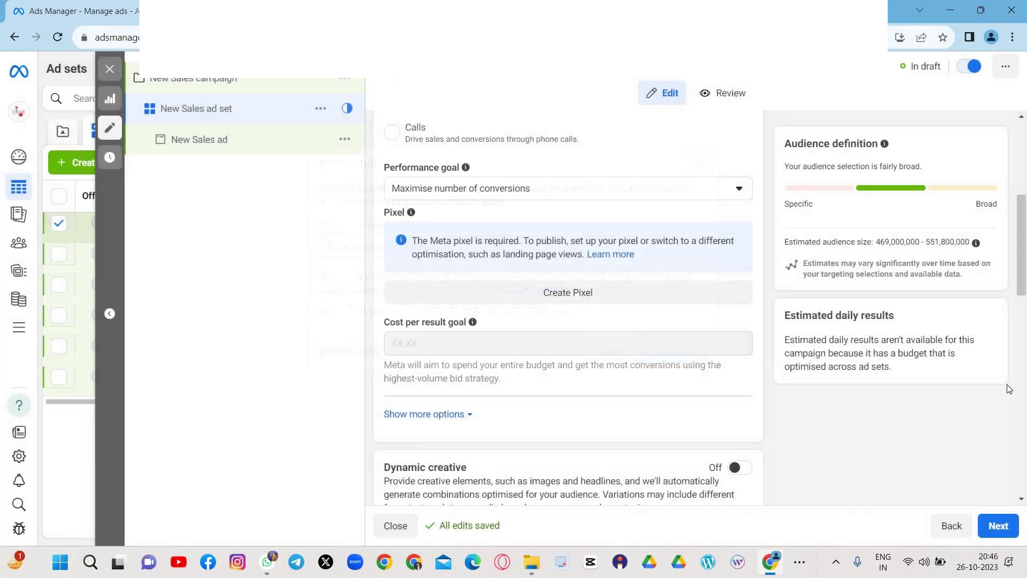
# - Try the option to set an end date in the ad set's budget and schedule settings
pyautogui.moveTo(1024, 239); pyautogui.dragTo(988, 336)
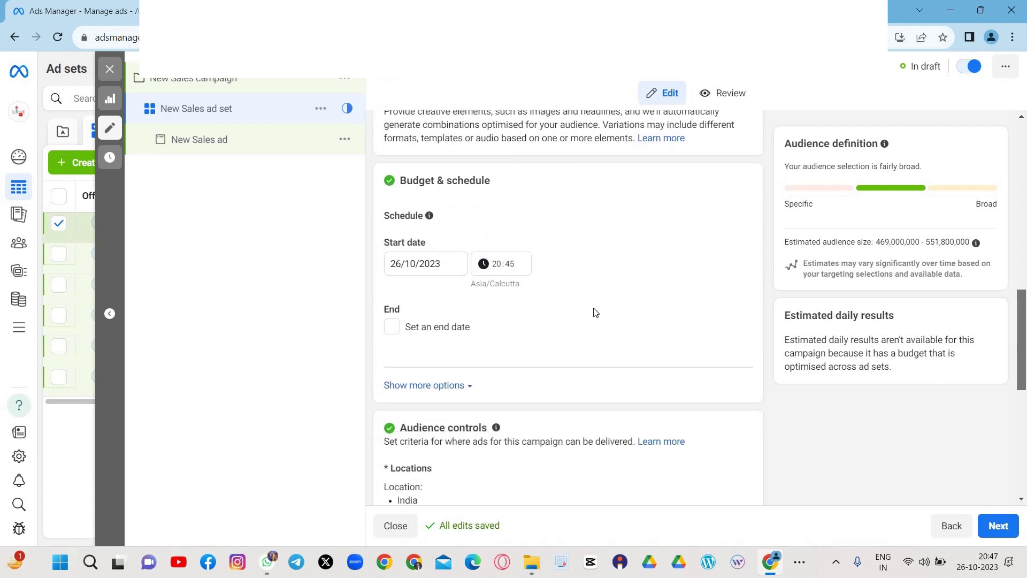
pyautogui.click(391, 329)
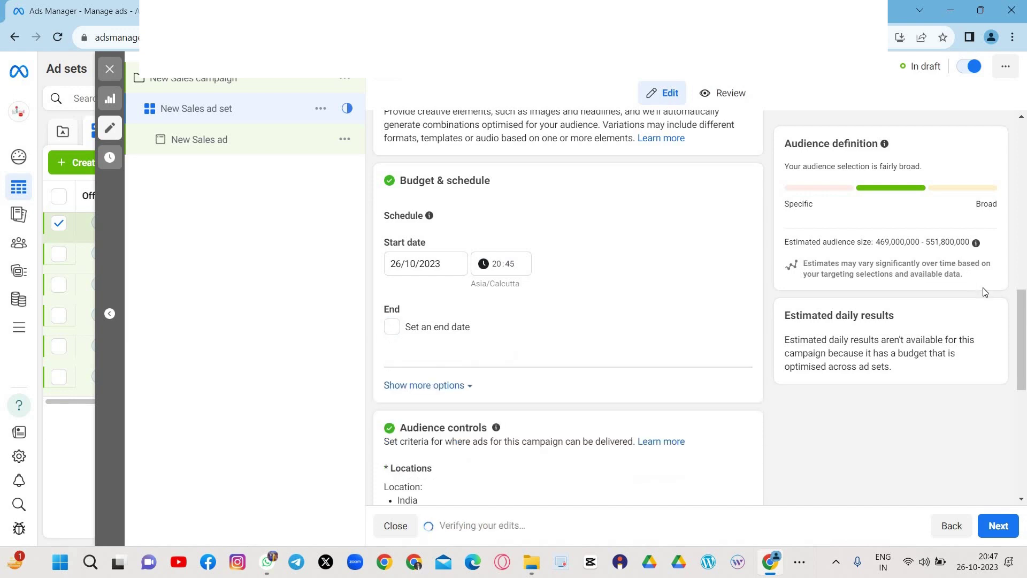
# - Show the optional audience suggestion settings under Advantage+ audience in the ad set
pyautogui.moveTo(1024, 314); pyautogui.dragTo(1023, 403)
pyautogui.scroll(-1, 644, 355)
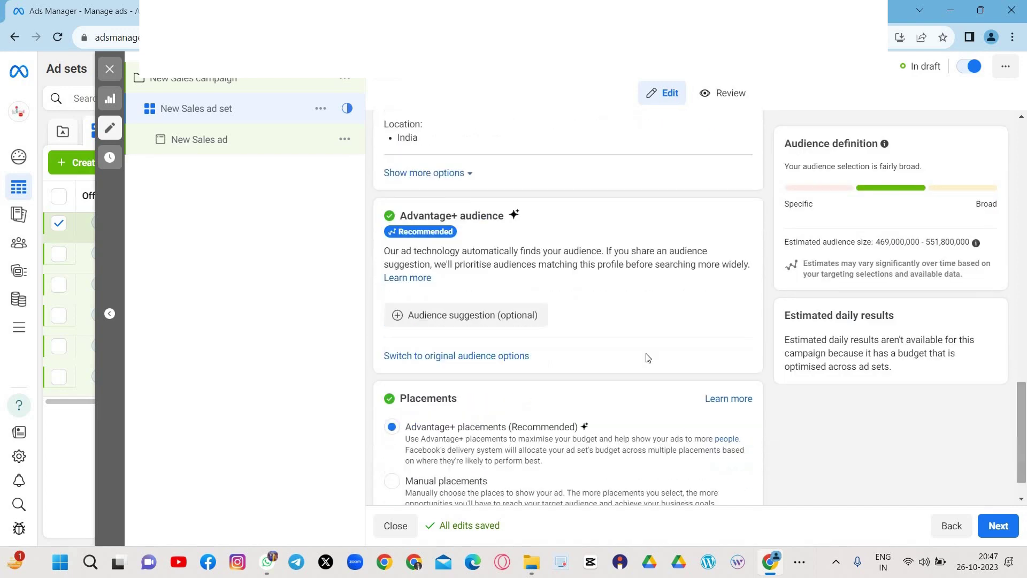
pyautogui.click(484, 321)
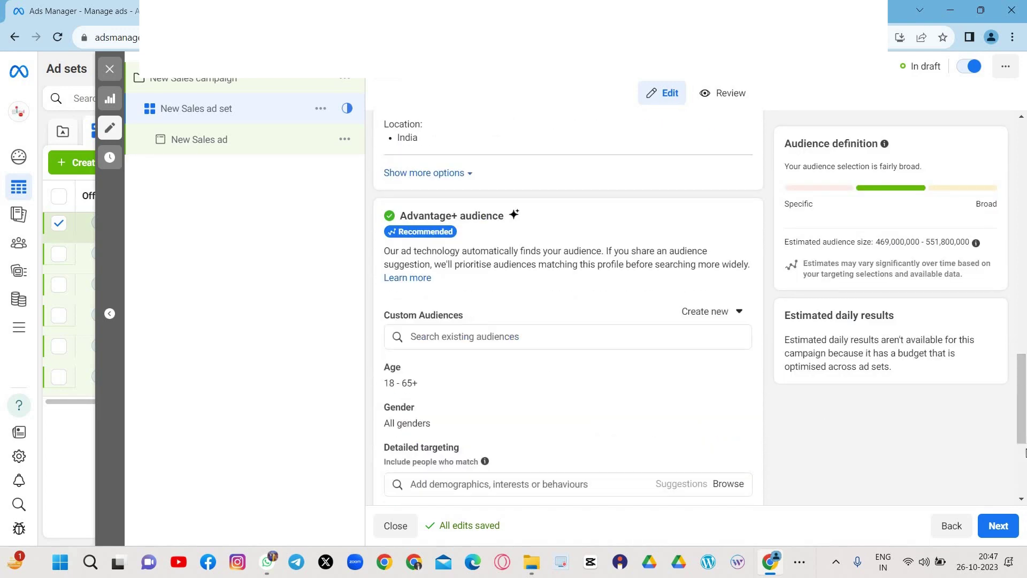
pyautogui.moveTo(1022, 425); pyautogui.dragTo(1023, 344)
pyautogui.scroll(-3, 1023, 344)
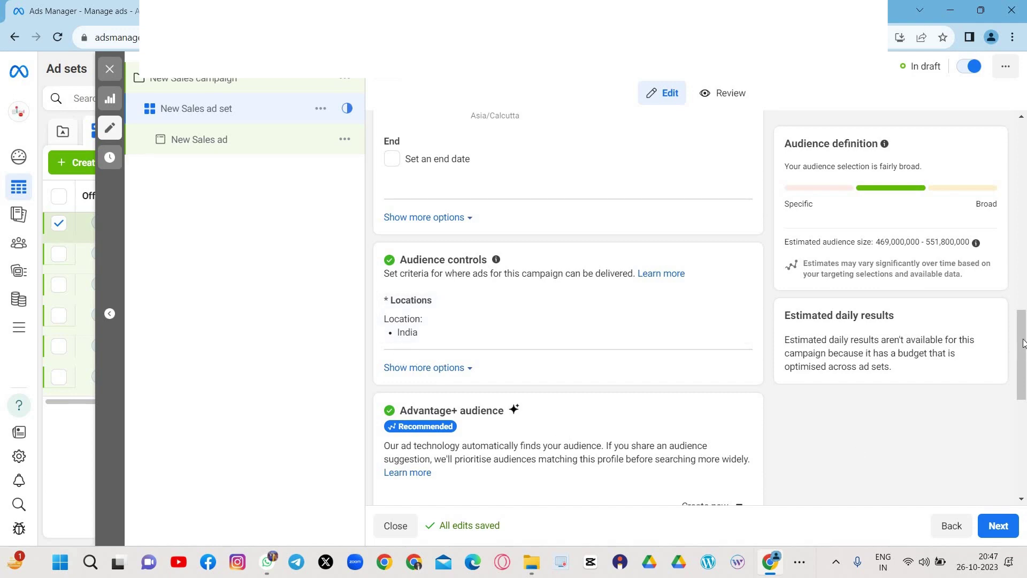
pyautogui.scroll(-7, 1023, 394)
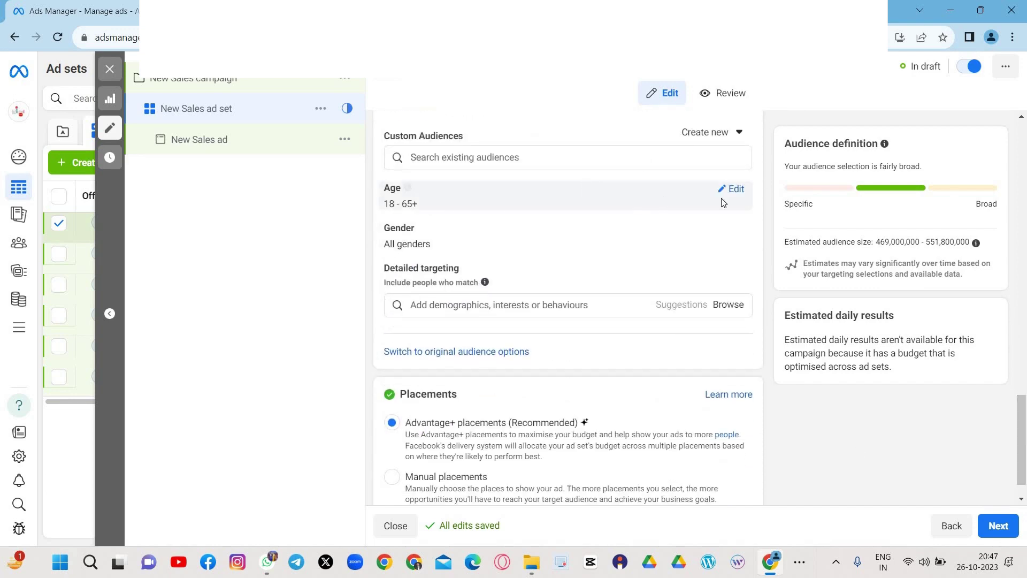
# - Set the suggested audience's age range to 19–25
pyautogui.click(736, 190)
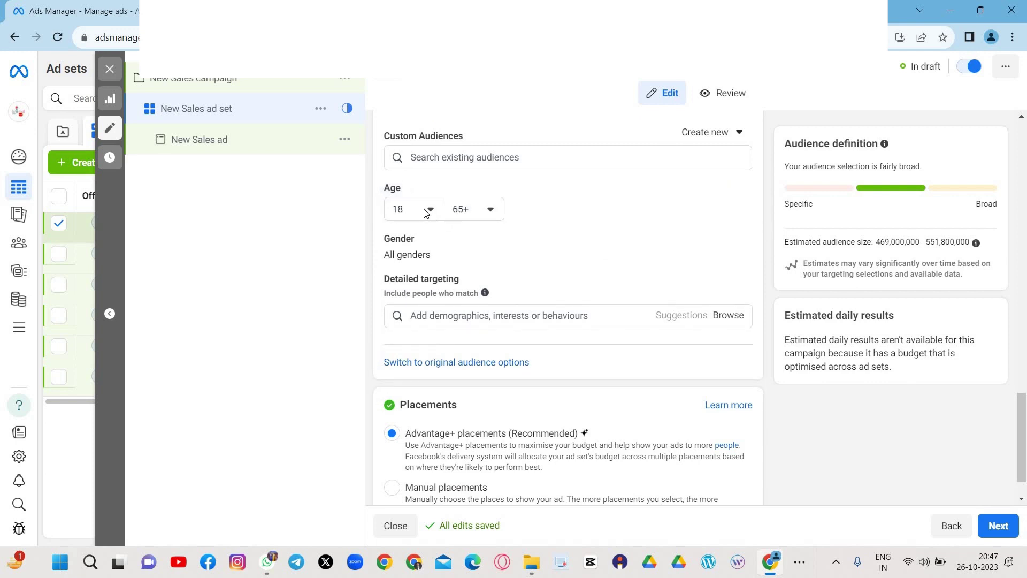
pyautogui.click(426, 213)
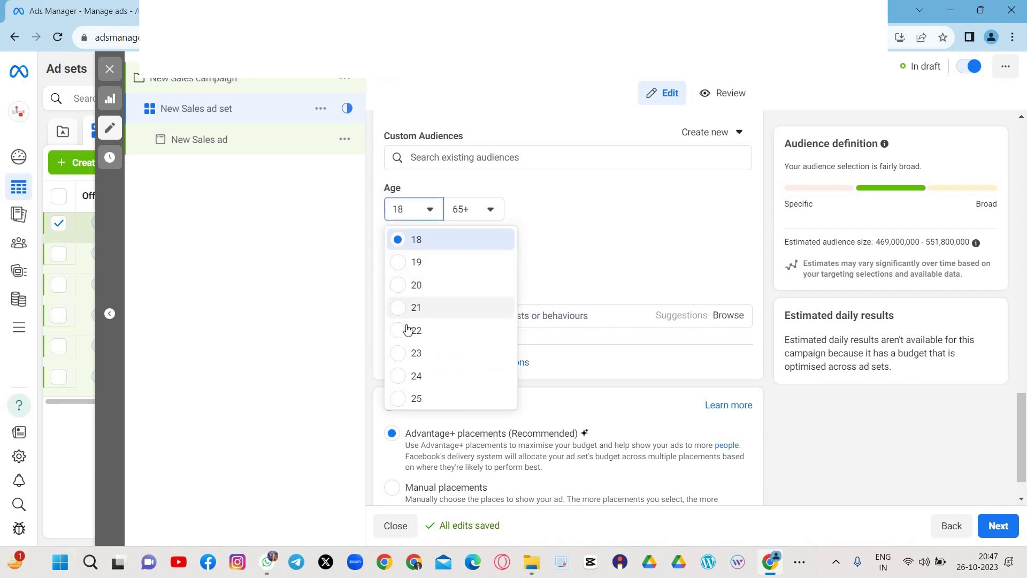
pyautogui.click(416, 262)
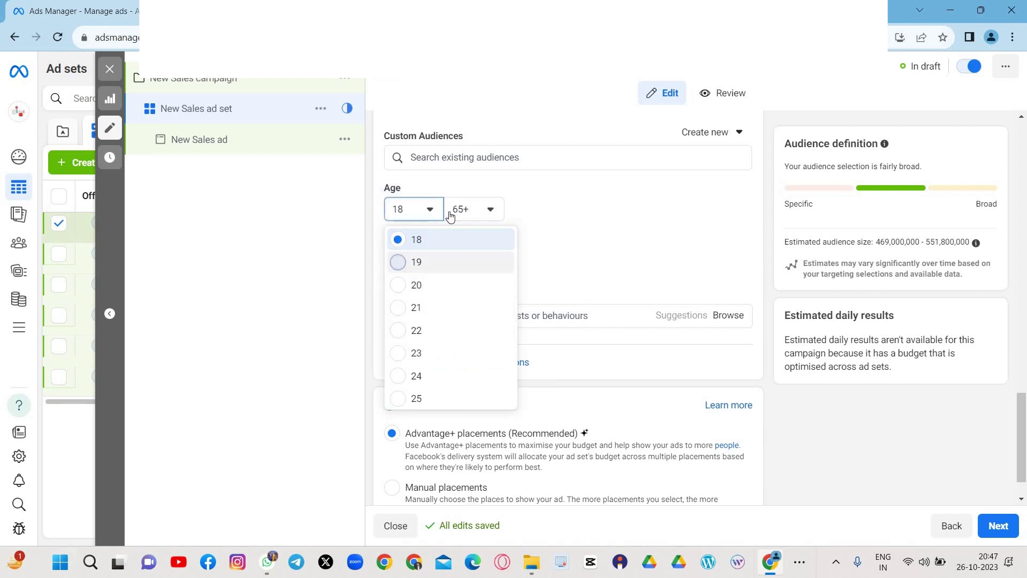
pyautogui.click(481, 202)
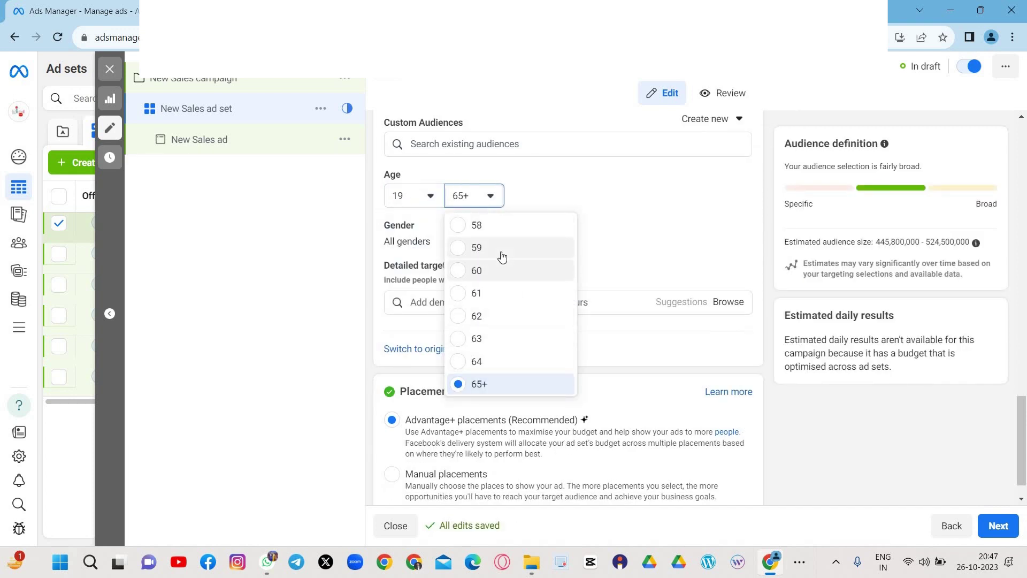
pyautogui.scroll(15, 502, 257)
pyautogui.scroll(3, 500, 256)
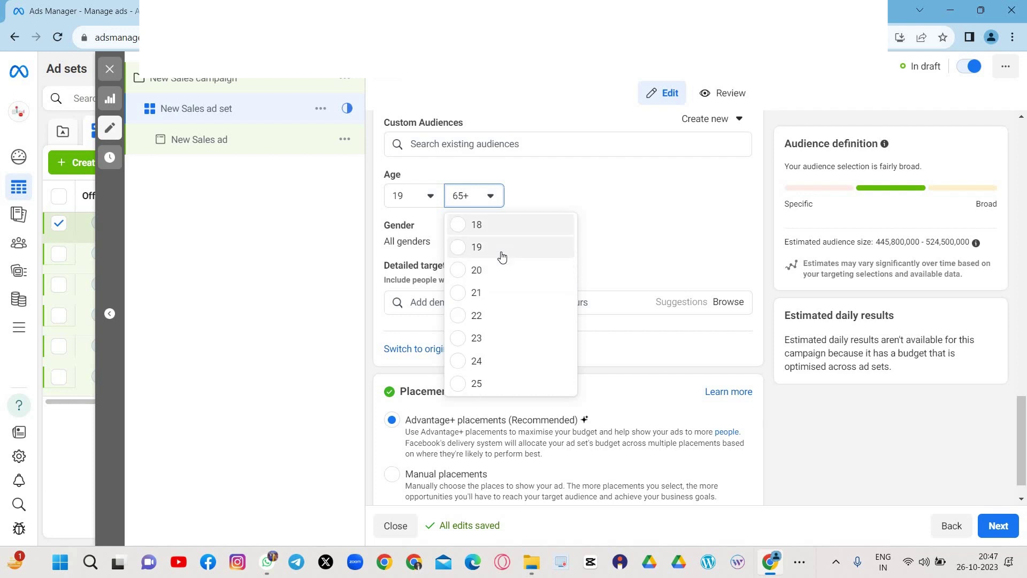
pyautogui.click(458, 386)
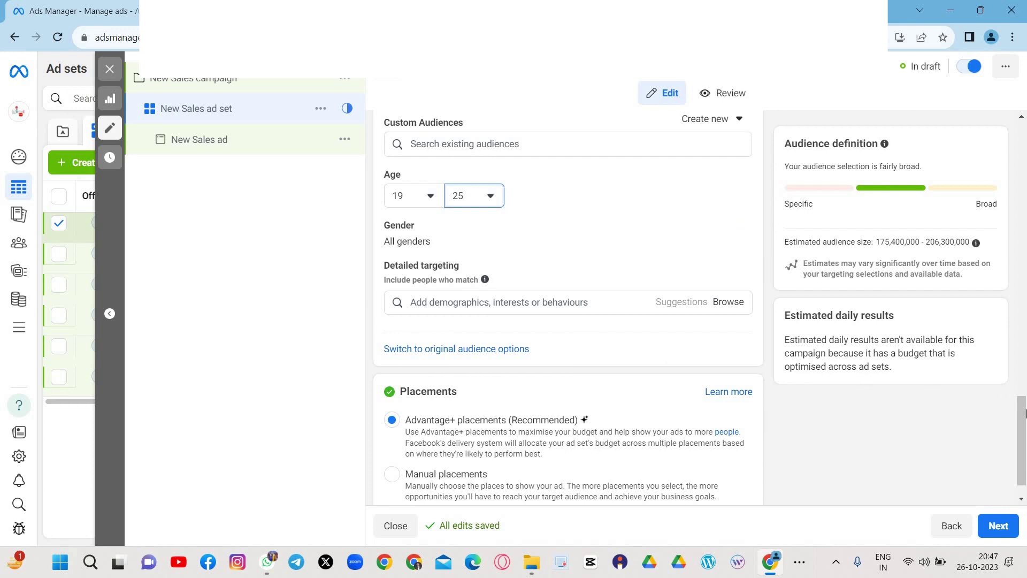
# - Switch the ad set to manual placements and exclude the Audience Network and Messenger platforms
pyautogui.scroll(-1, 1018, 452)
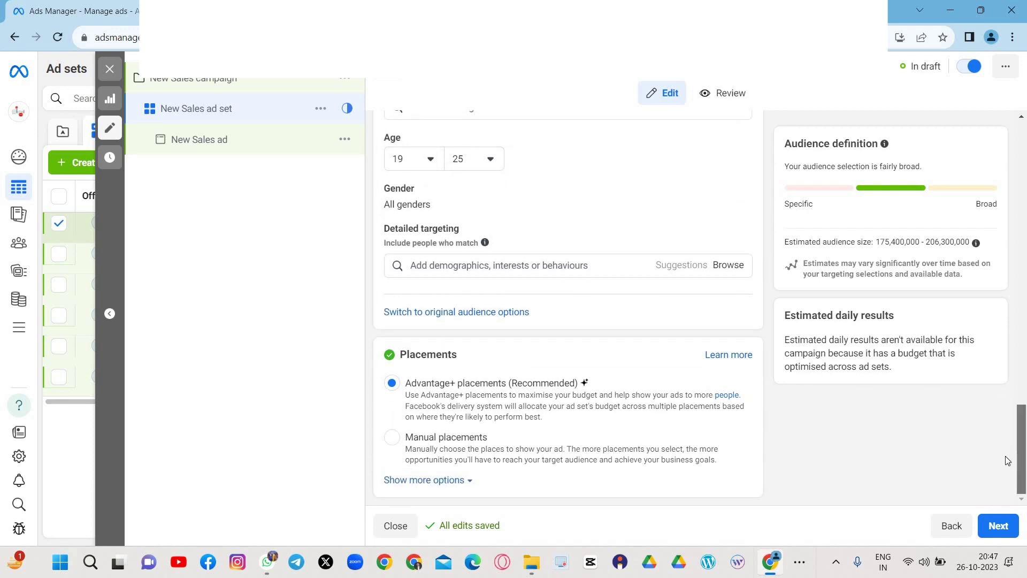
pyautogui.click(671, 423)
pyautogui.scroll(-2, 1025, 373)
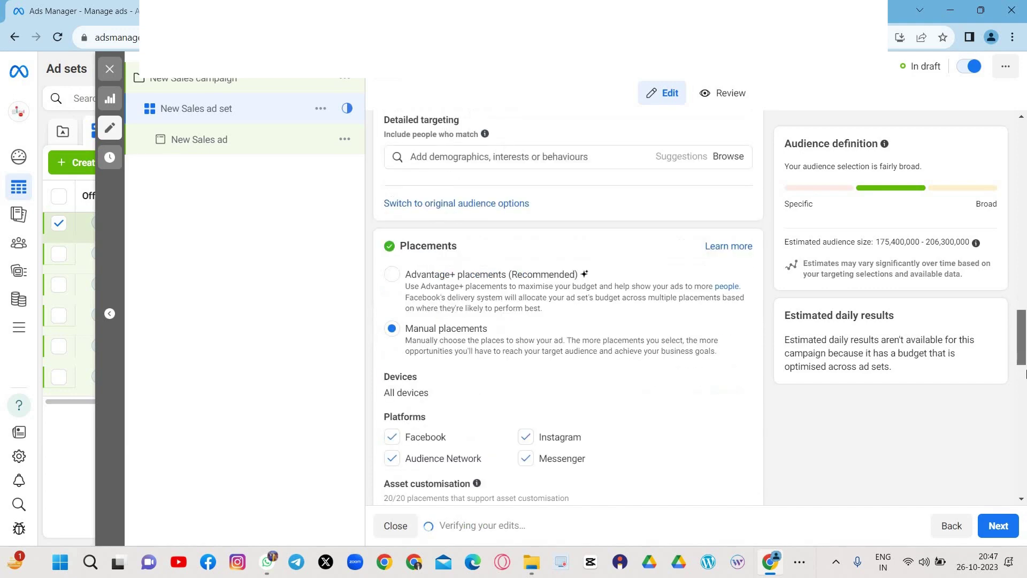
pyautogui.moveTo(1026, 370); pyautogui.dragTo(1024, 397)
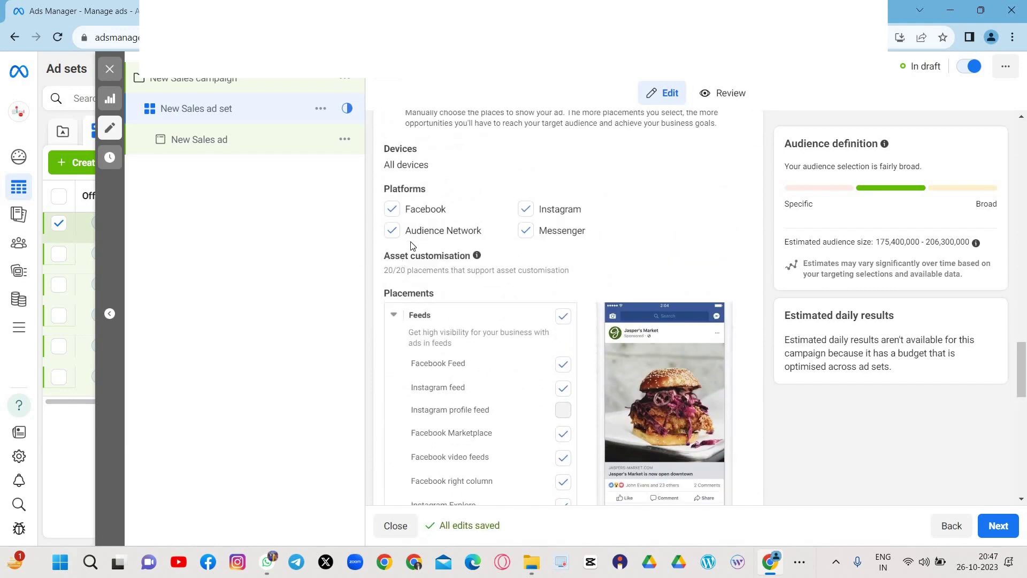
pyautogui.click(393, 230)
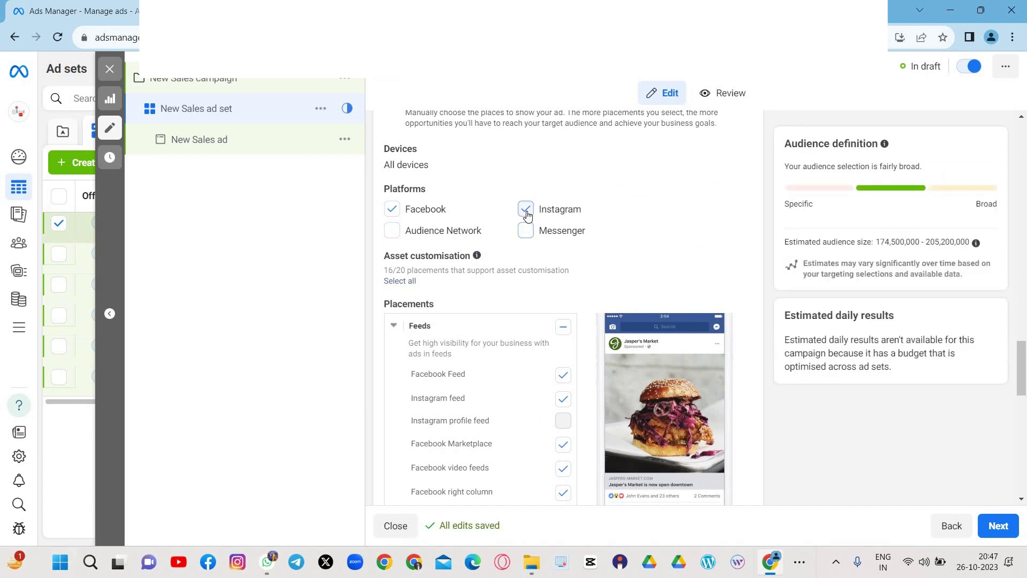
# - Try excluding Instagram and Facebook in turn from the placement platforms, restoring each one
pyautogui.click(526, 215)
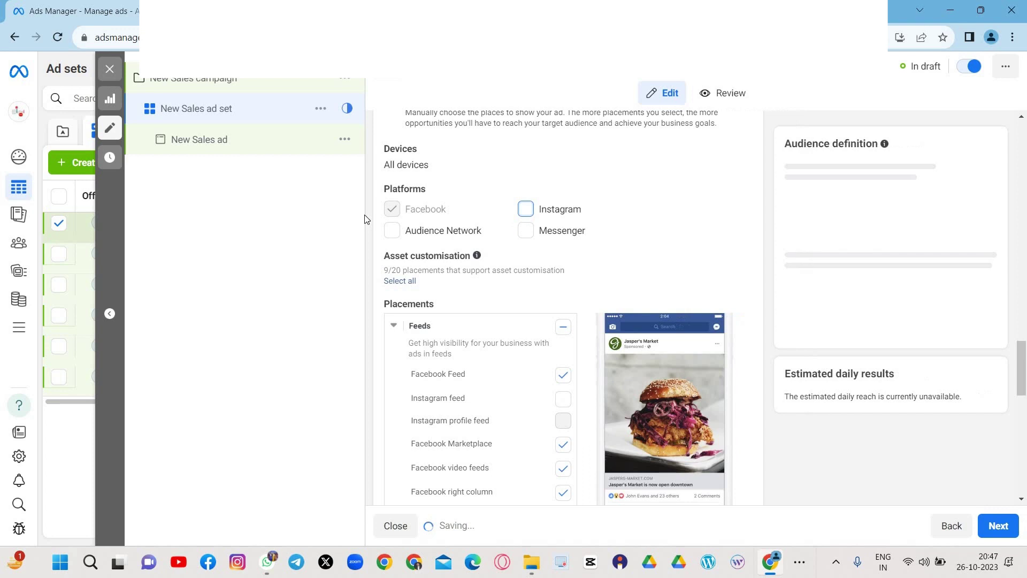
pyautogui.click(524, 210)
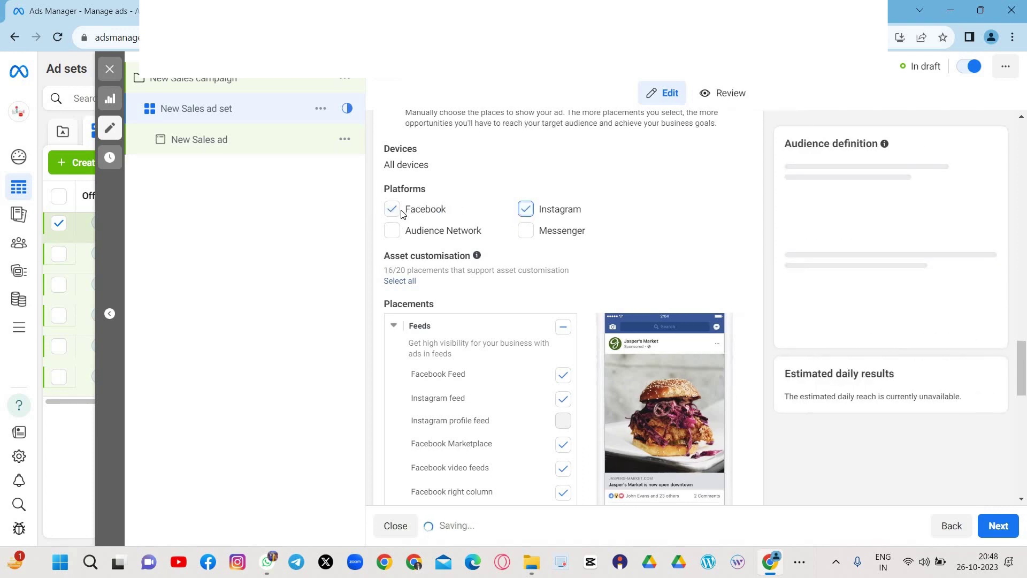
pyautogui.click(396, 212)
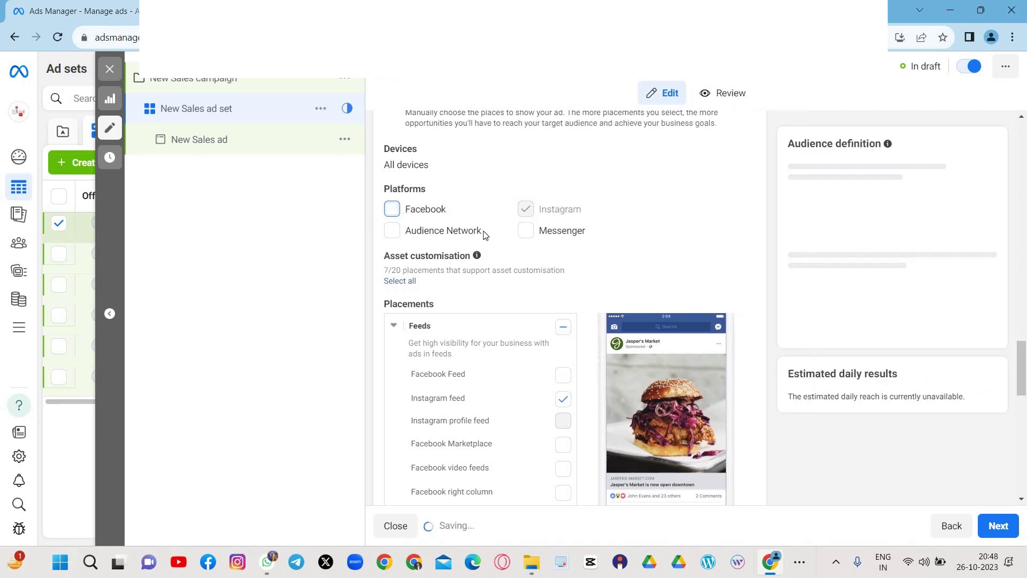
pyautogui.click(428, 219)
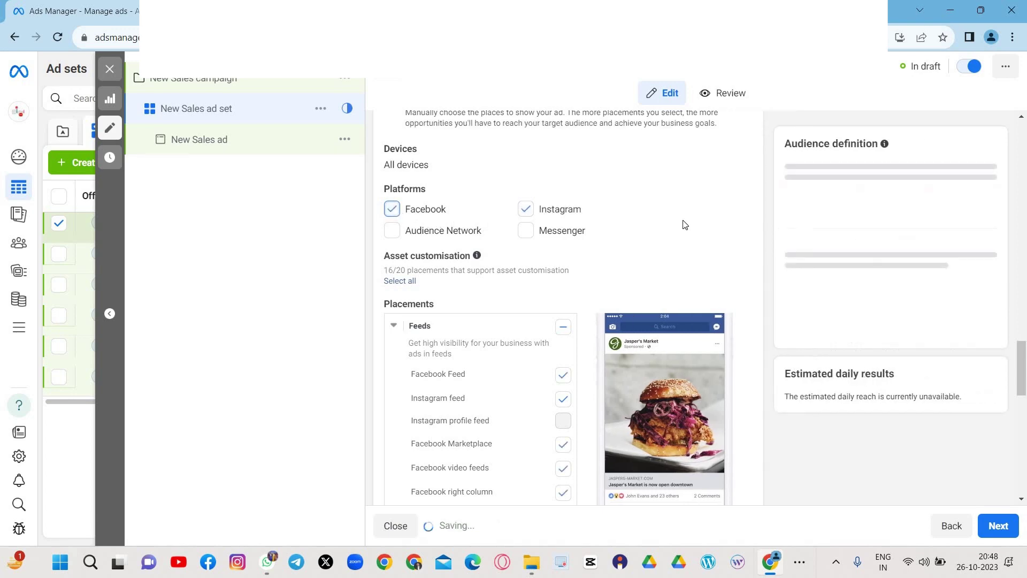
# - Look over the selected placements, proceed to the New Sales ad and leave its ad name as it is
pyautogui.scroll(-1, 1024, 393)
pyautogui.scroll(-10, 1024, 393)
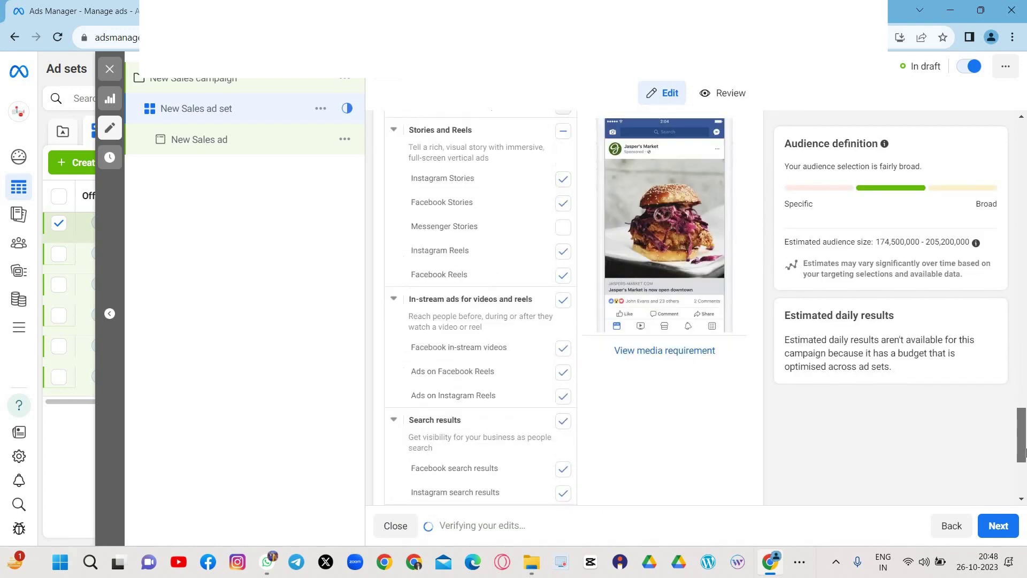
pyautogui.click(996, 525)
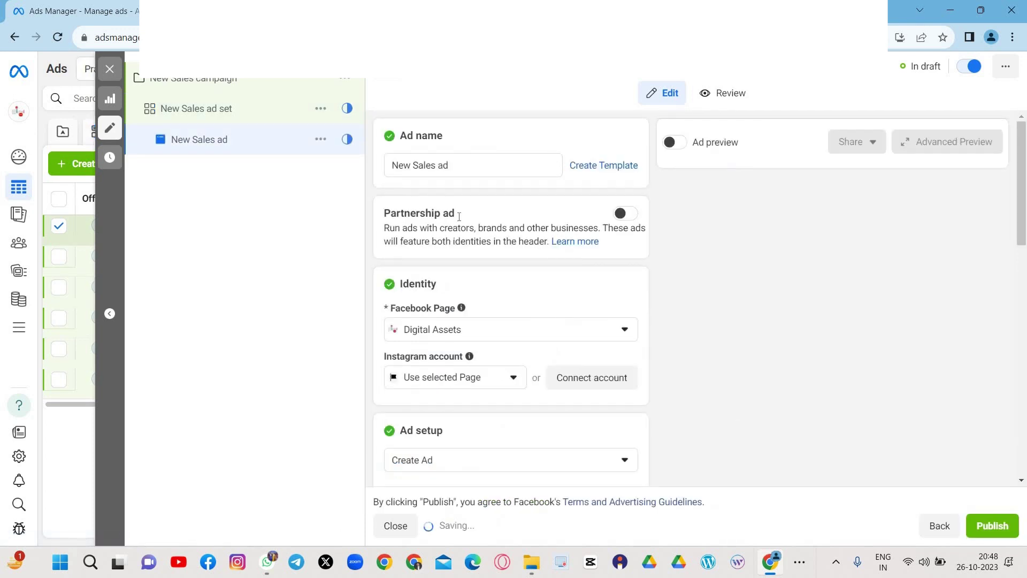
pyautogui.click(485, 162)
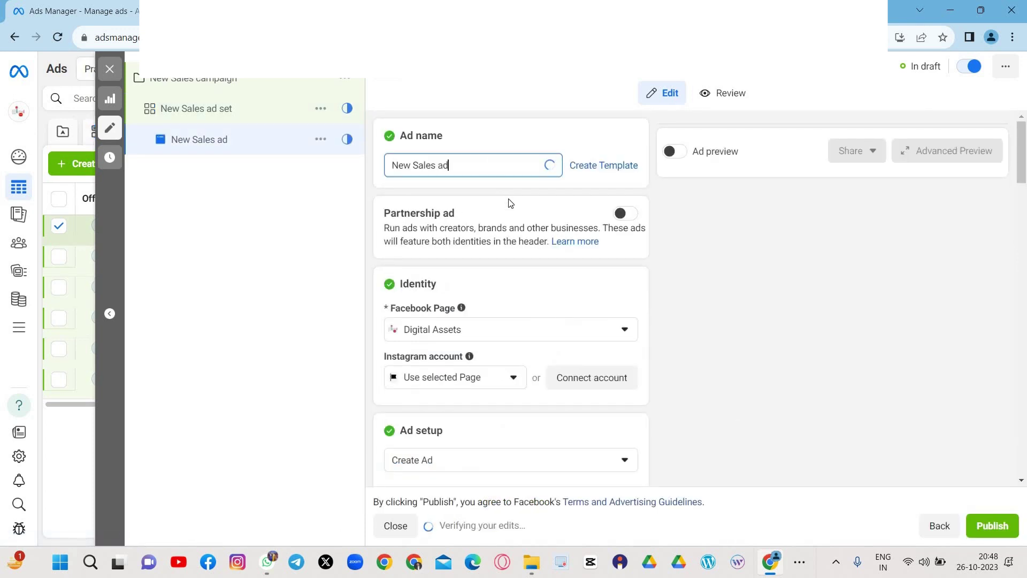
pyautogui.click(535, 244)
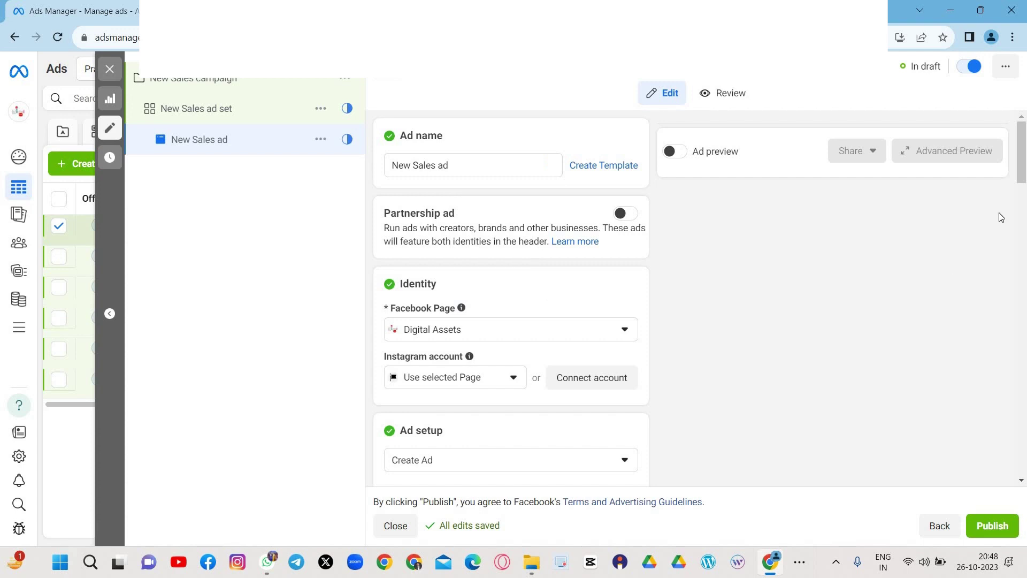
# - Choose Digital Assets as the ad's Facebook Page and Create Ad as the ad setup
pyautogui.scroll(-3, 1023, 193)
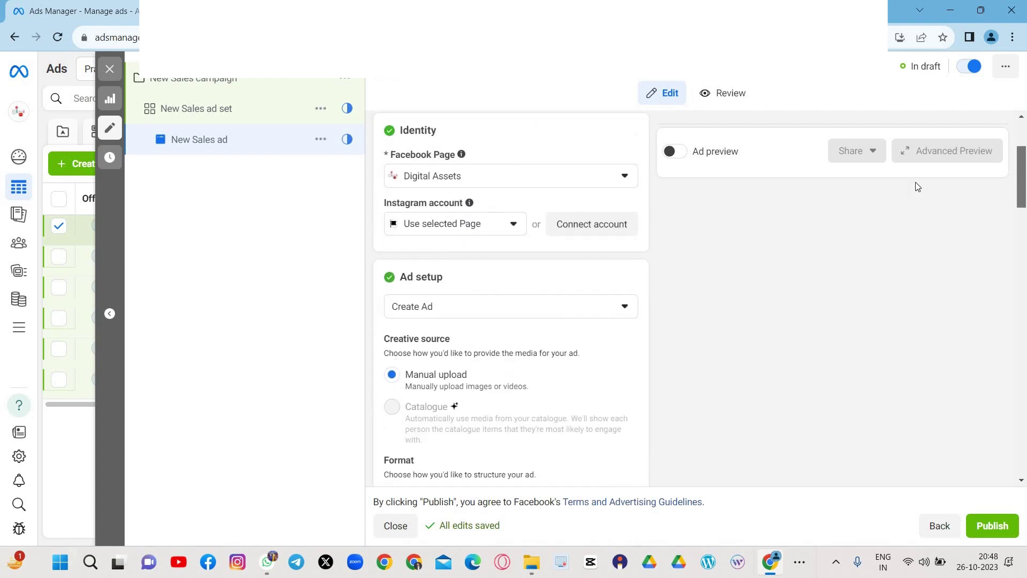
pyautogui.click(524, 183)
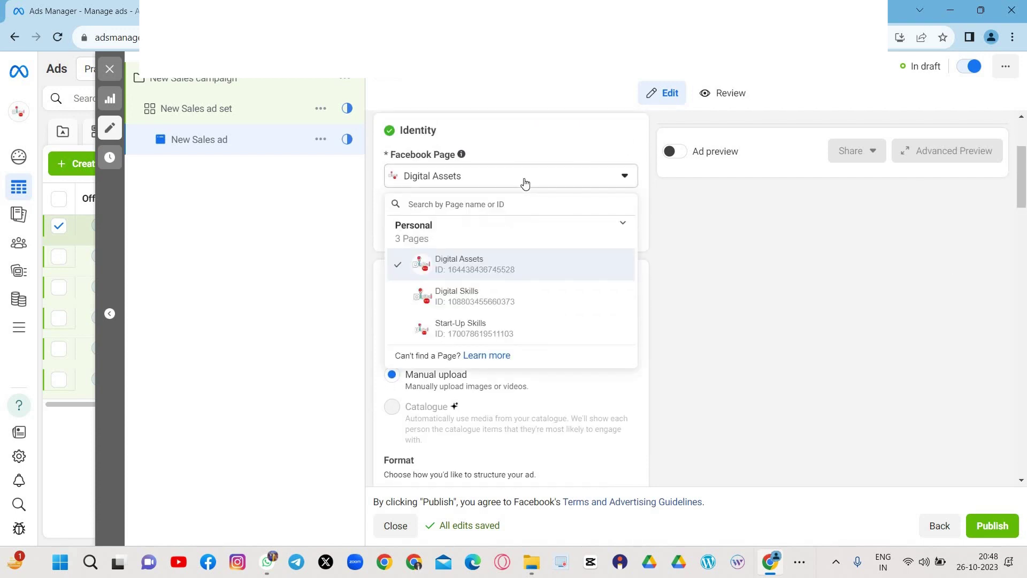
pyautogui.click(468, 261)
pyautogui.click(459, 316)
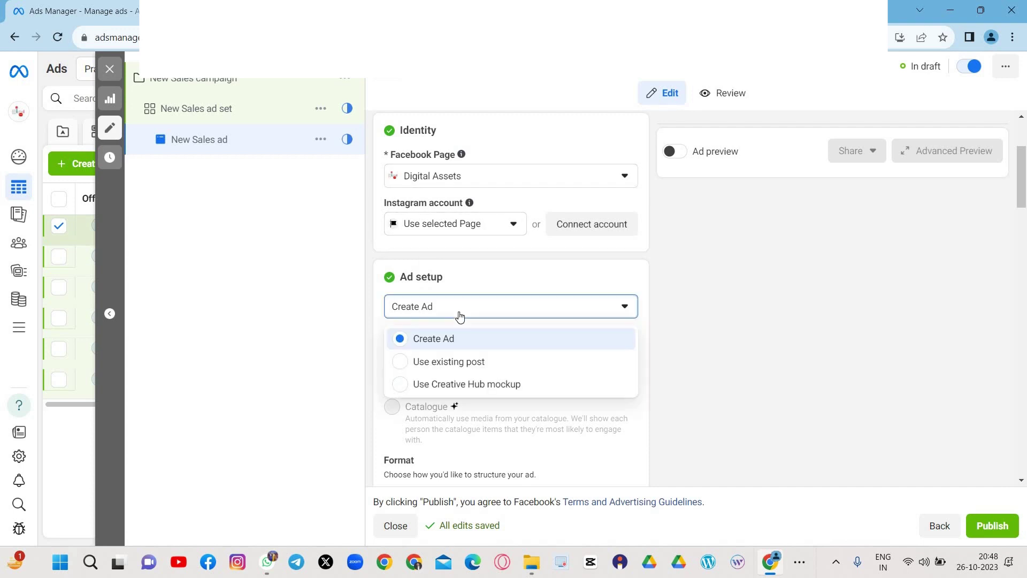
pyautogui.click(471, 338)
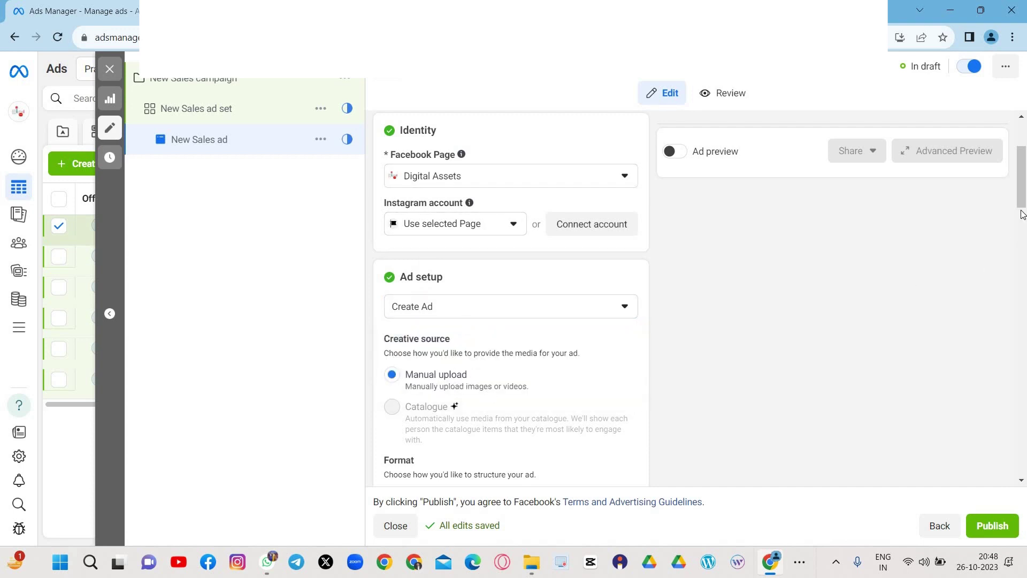
# - Try turning off multi-advertiser ads in the ad setup and turn the option back on
pyautogui.scroll(-6, 477, 258)
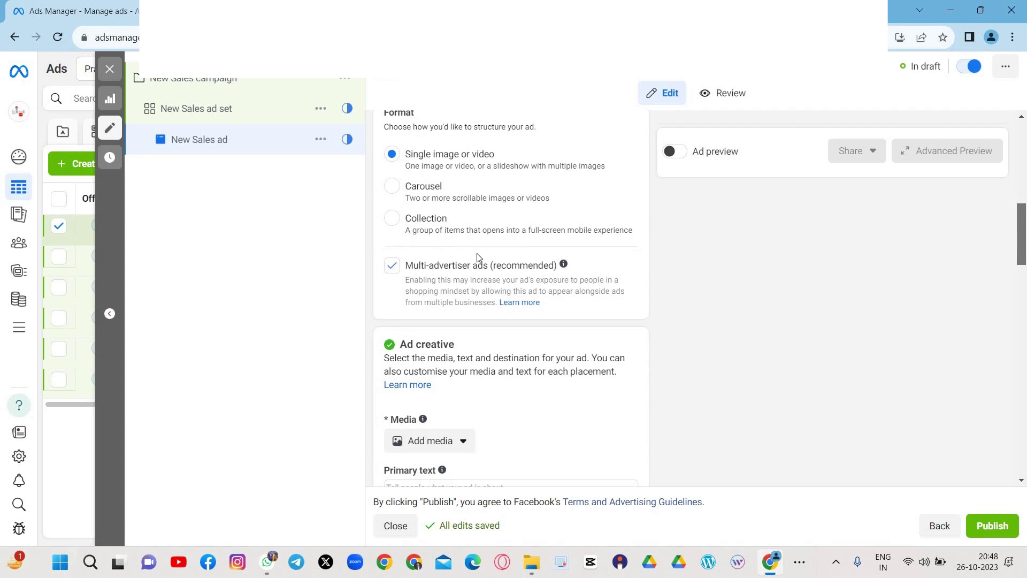
pyautogui.click(393, 266)
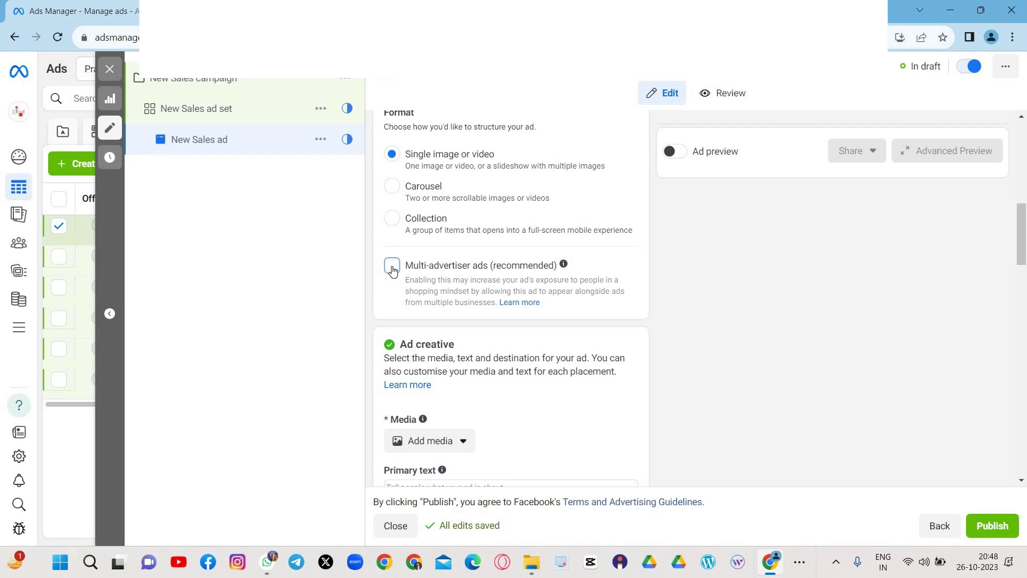
pyautogui.click(520, 289)
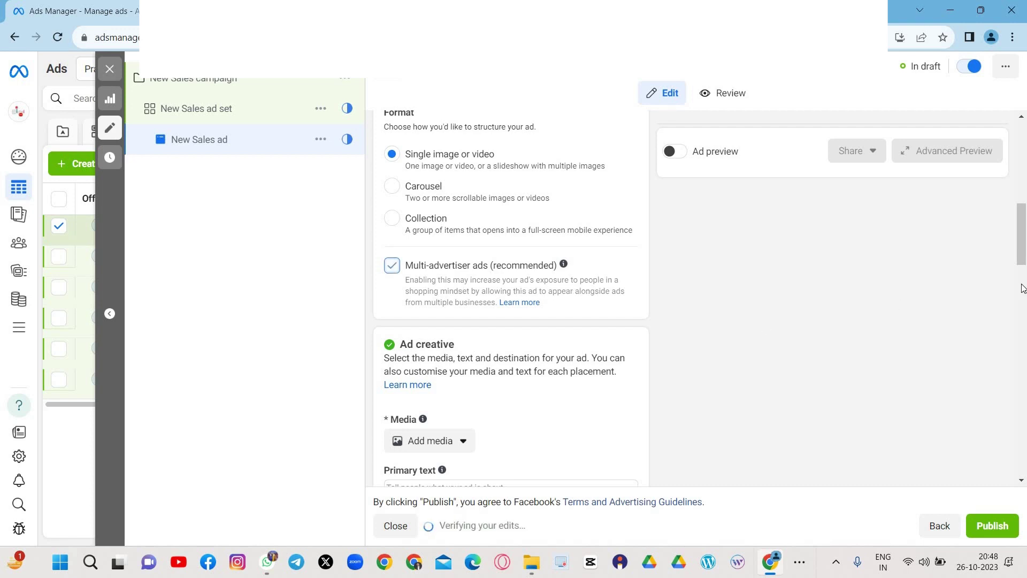
# - Add the third Digital Skills page image (1640 × 924) as the ad's media and continue to the crop stage
pyautogui.scroll(-5, 1025, 267)
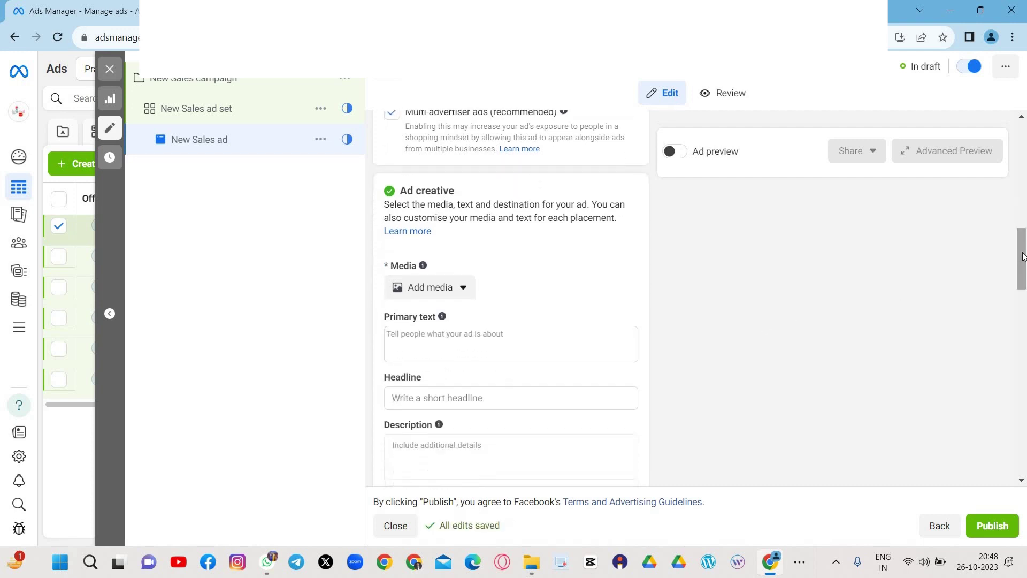
pyautogui.scroll(1, 489, 264)
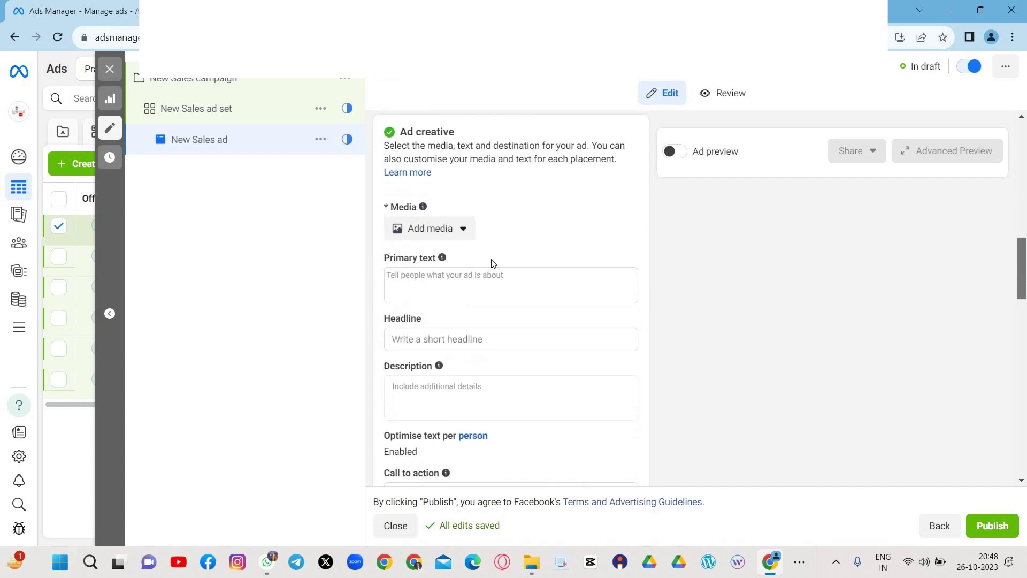
pyautogui.click(419, 230)
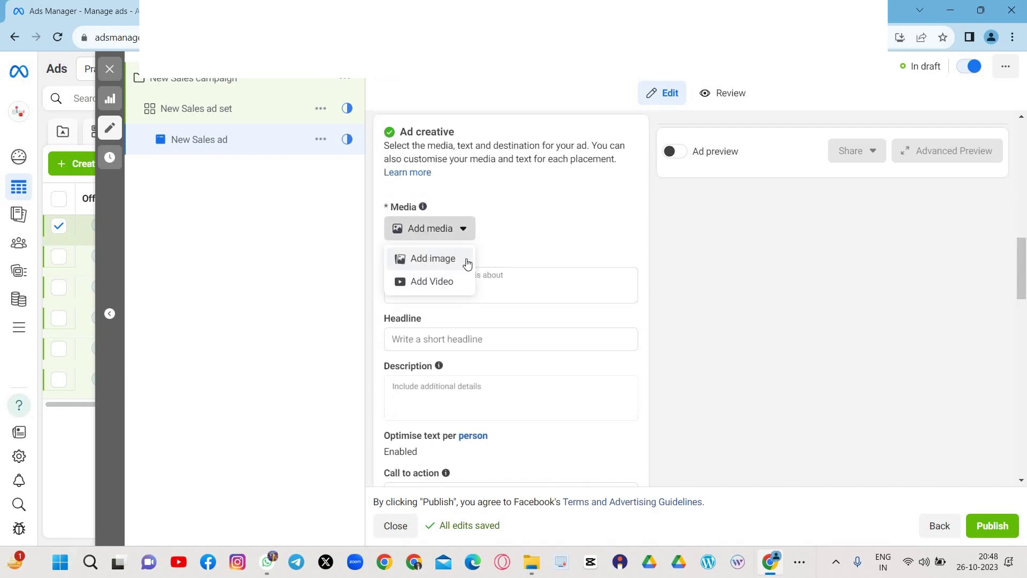
pyautogui.click(448, 256)
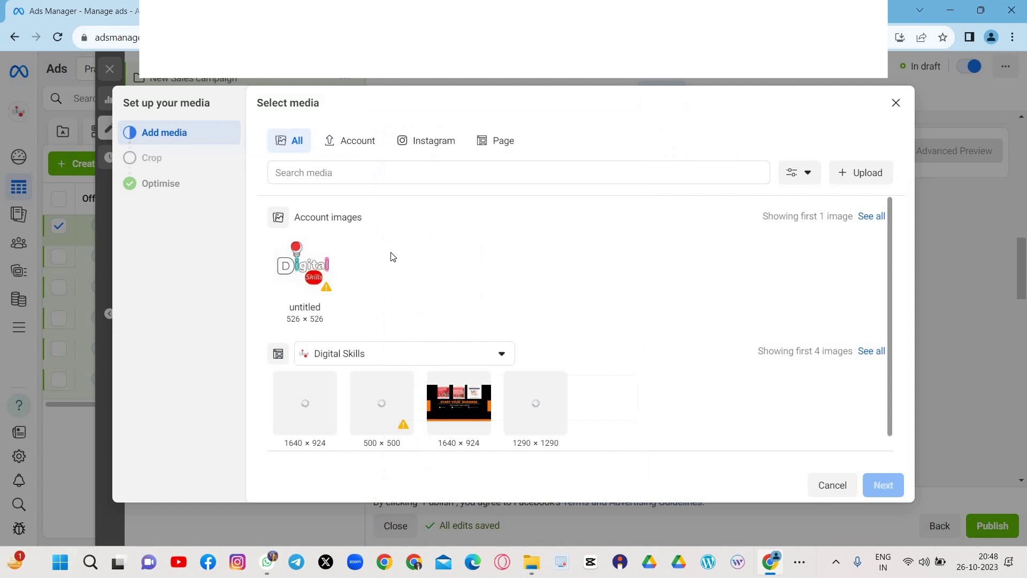
pyautogui.click(331, 271)
pyautogui.click(452, 405)
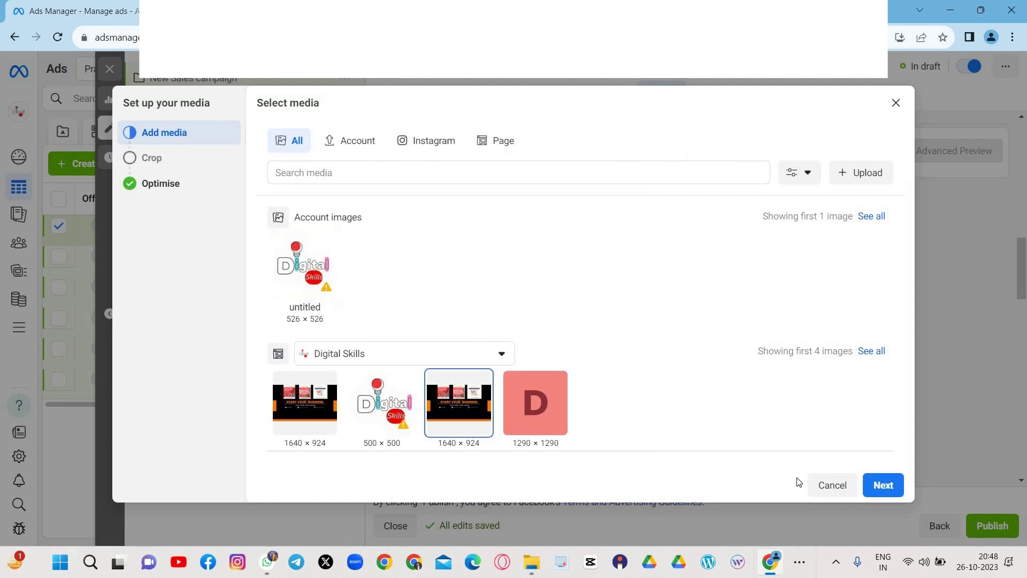
pyautogui.click(874, 484)
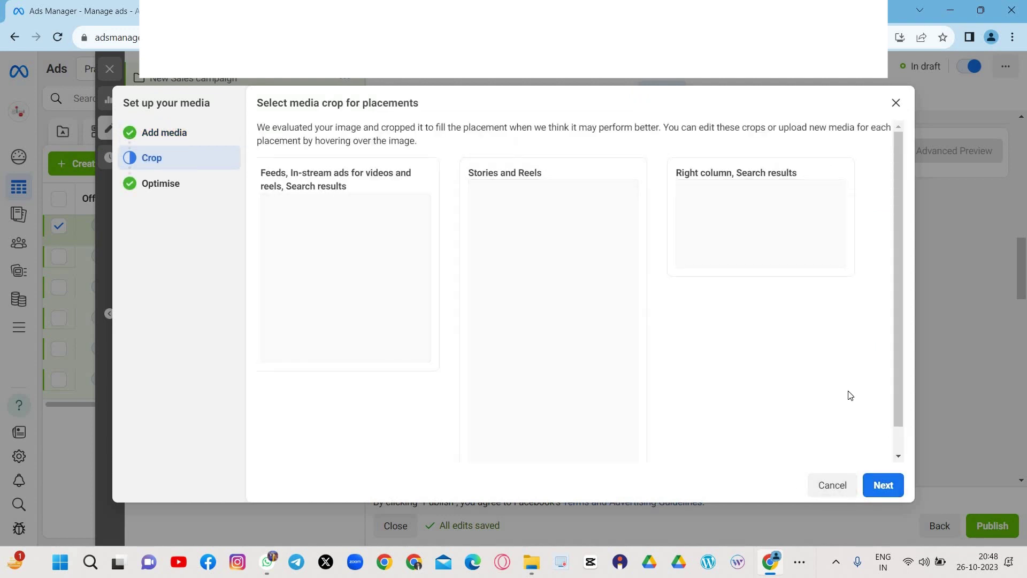
# - Accept the suggested placement crops and finish the media setup with standard enhancements left off
pyautogui.click(883, 484)
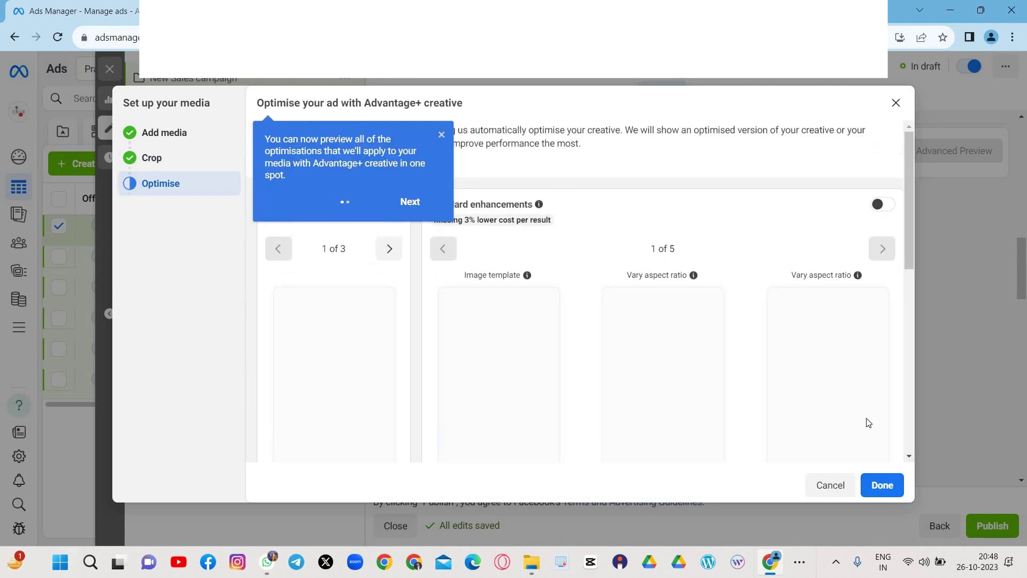
pyautogui.click(883, 485)
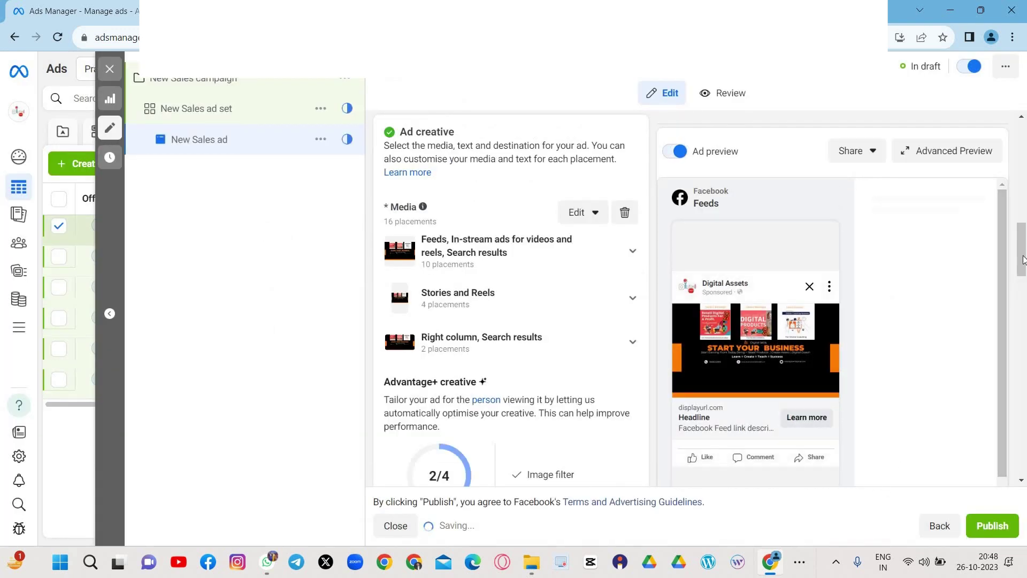
# - Go through the ad's primary text, headline and description fields, leaving all three blank
pyautogui.moveTo(1022, 260); pyautogui.dragTo(1023, 315)
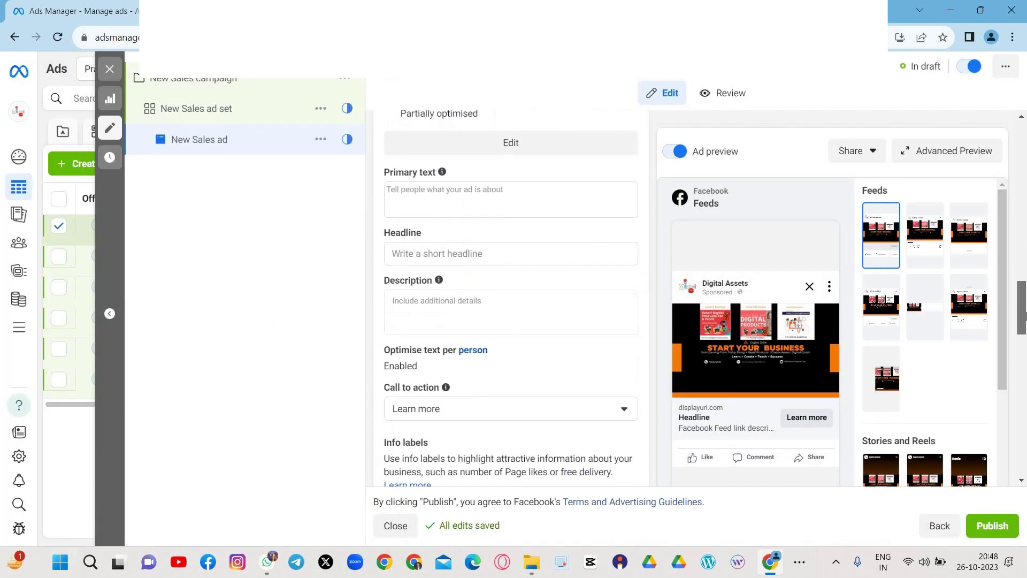
pyautogui.click(458, 203)
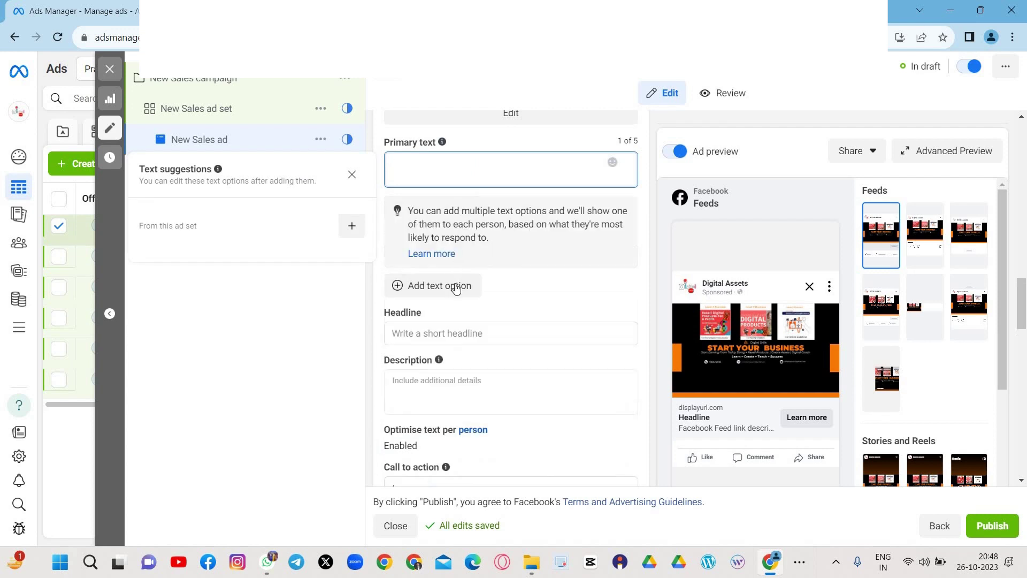
pyautogui.click(459, 333)
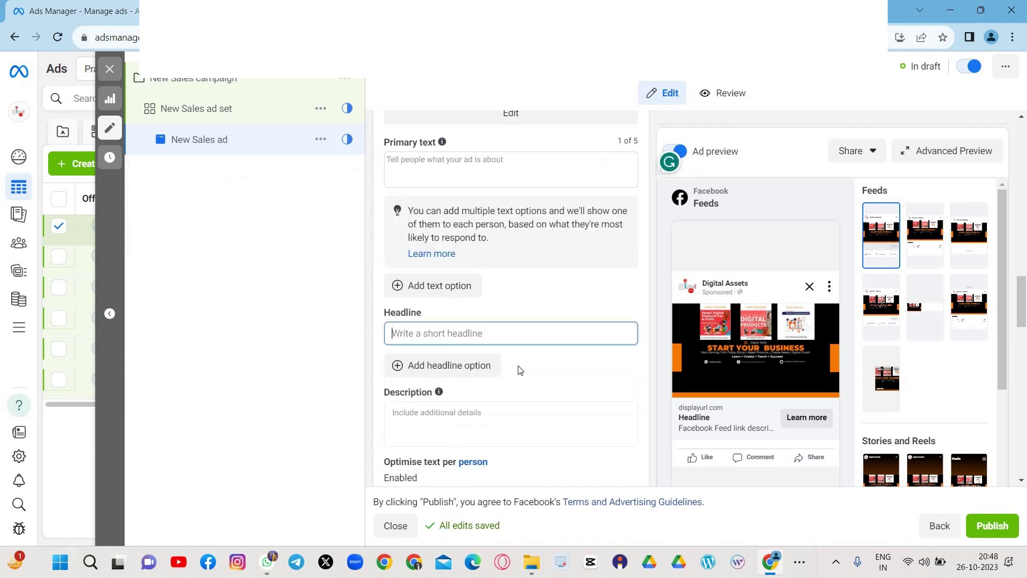
pyautogui.click(427, 408)
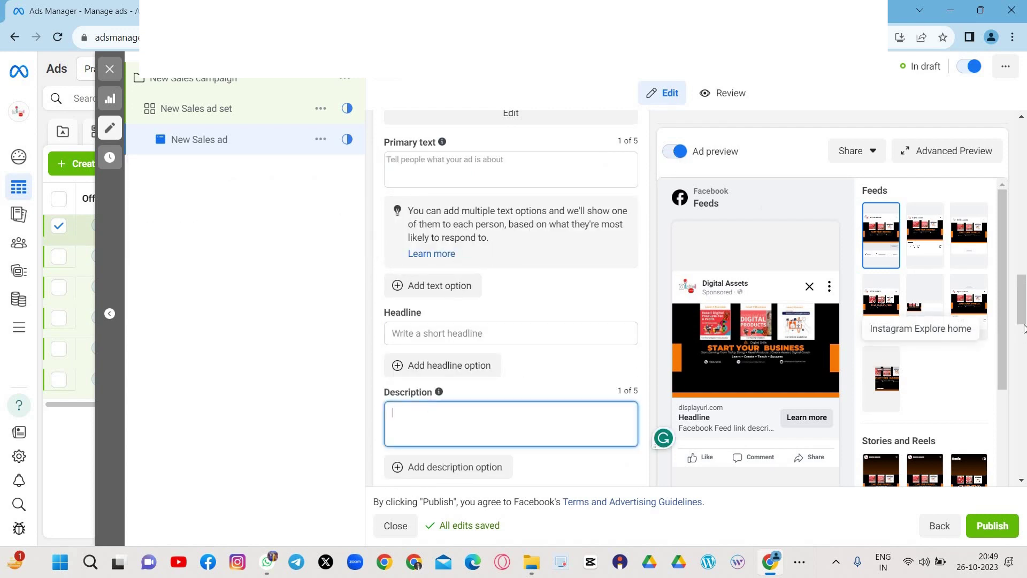
# - Set the ad's call to action to Download
pyautogui.scroll(-5, 527, 288)
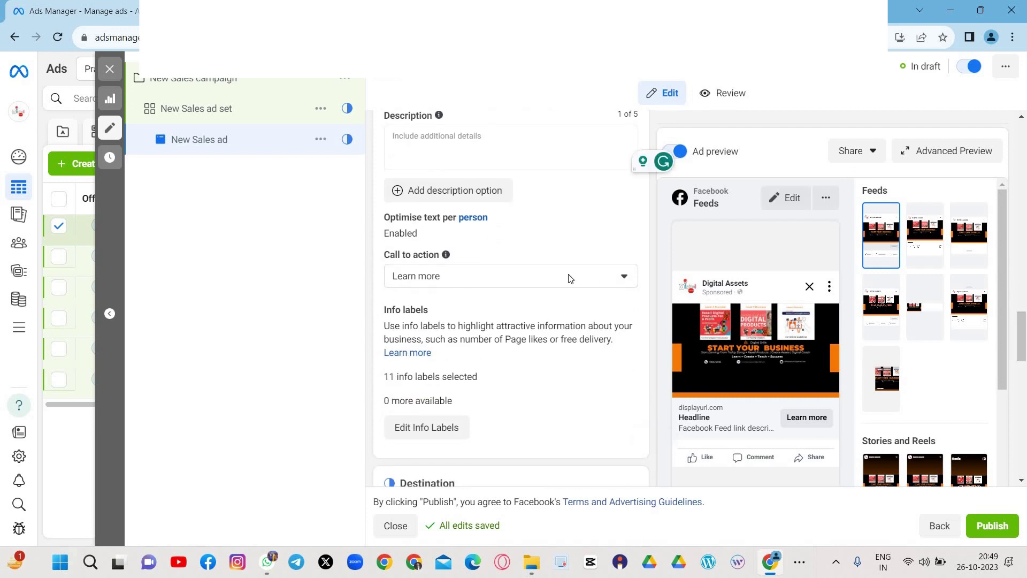
pyautogui.click(527, 277)
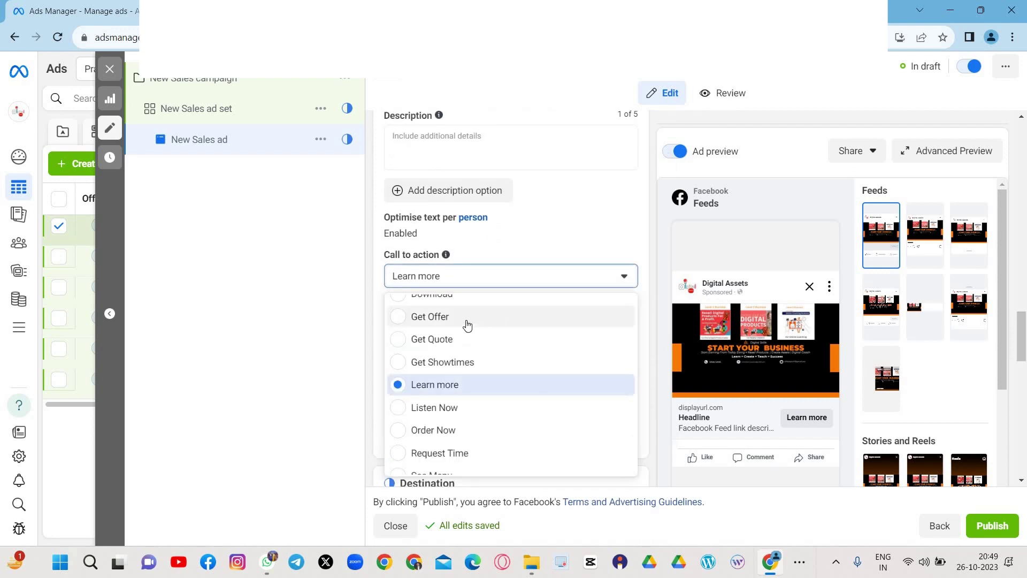
pyautogui.scroll(2, 467, 325)
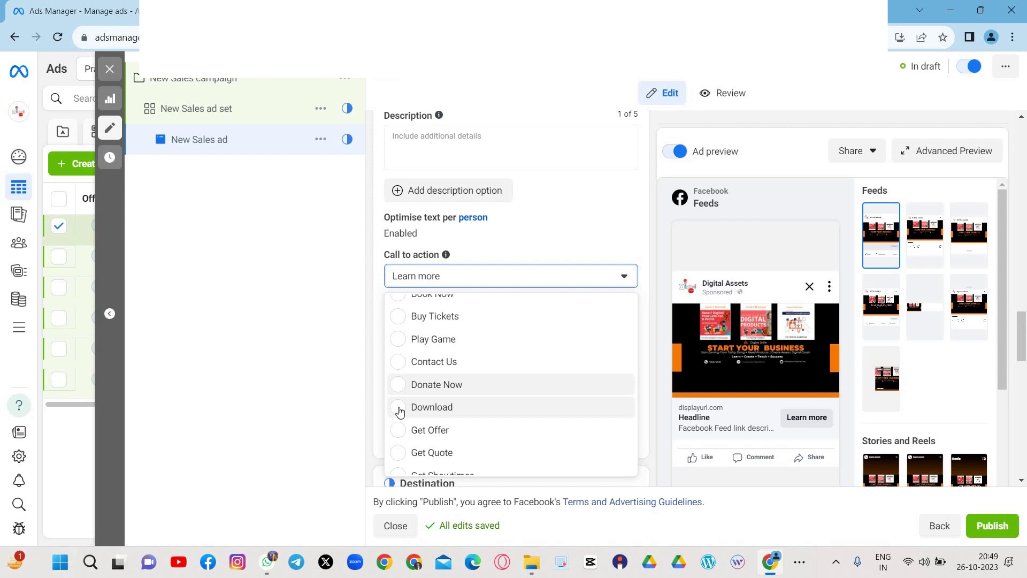
pyautogui.press('Return')
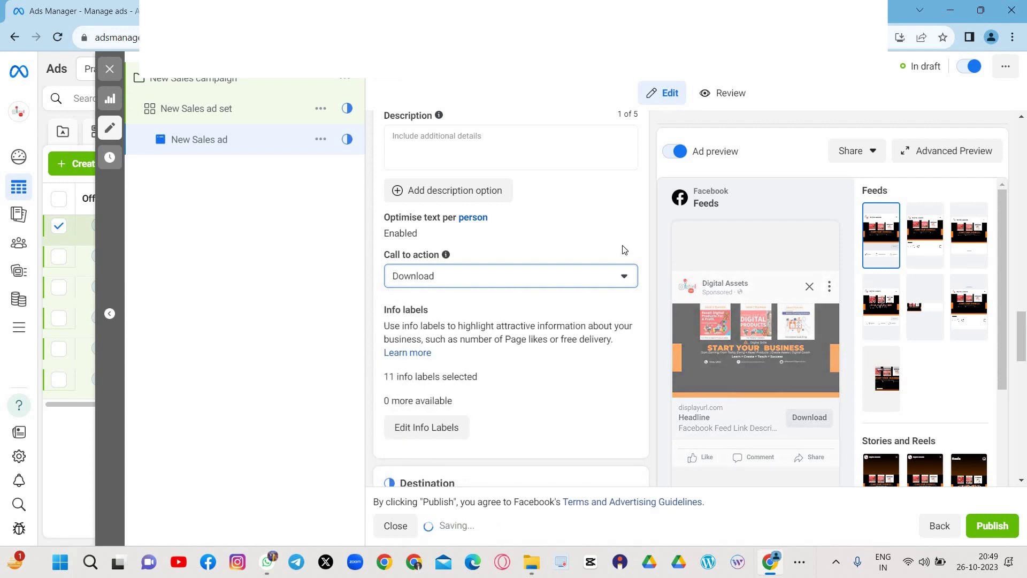
# - Examine the ad's destination, language and tracking settings, leaving the website URL, display link and URL parameters blank
pyautogui.moveTo(1023, 340); pyautogui.dragTo(1023, 384)
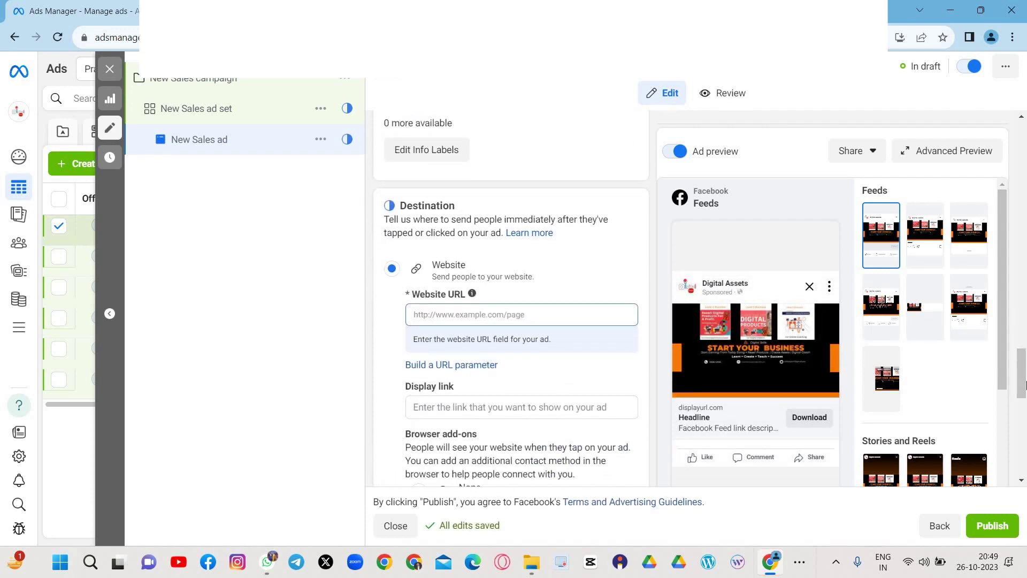
pyautogui.click(510, 316)
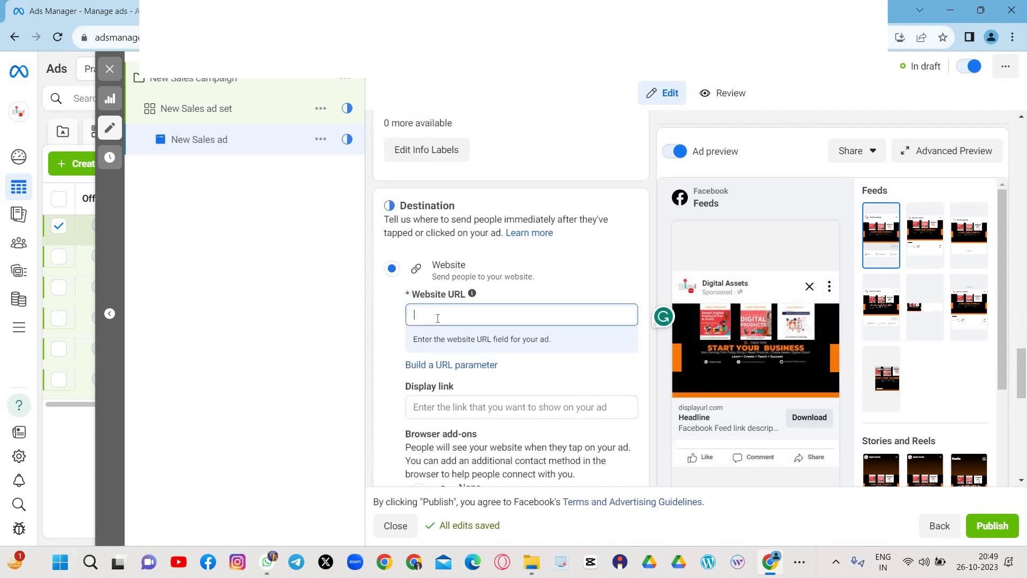
pyautogui.click(482, 407)
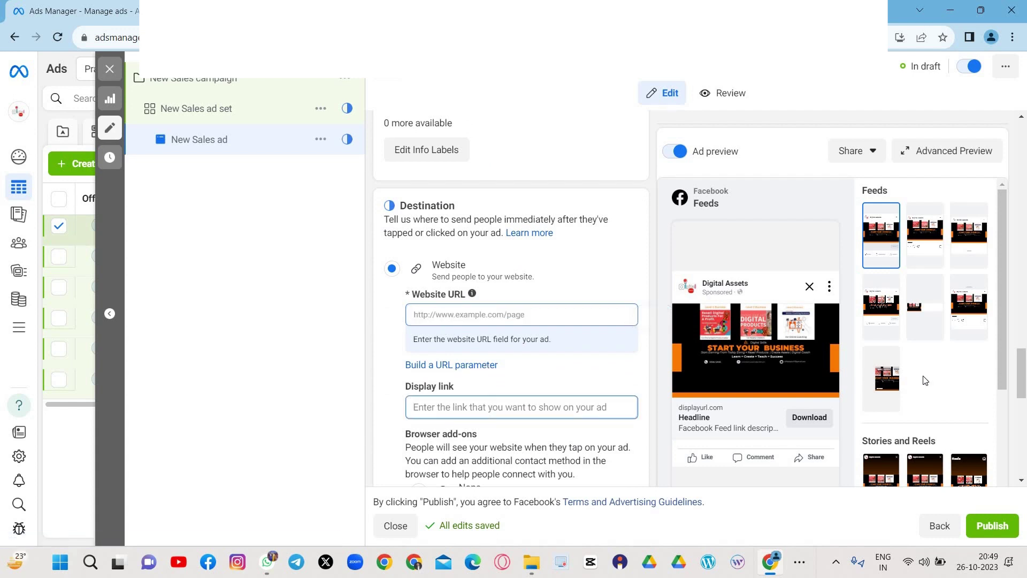
pyautogui.scroll(-5, 1021, 373)
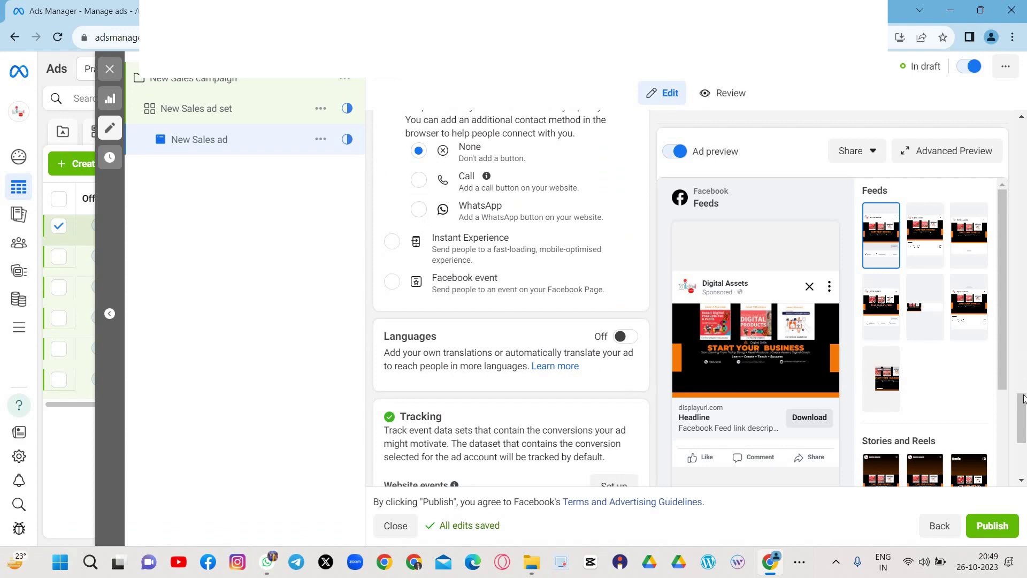
pyautogui.scroll(-4, 1024, 426)
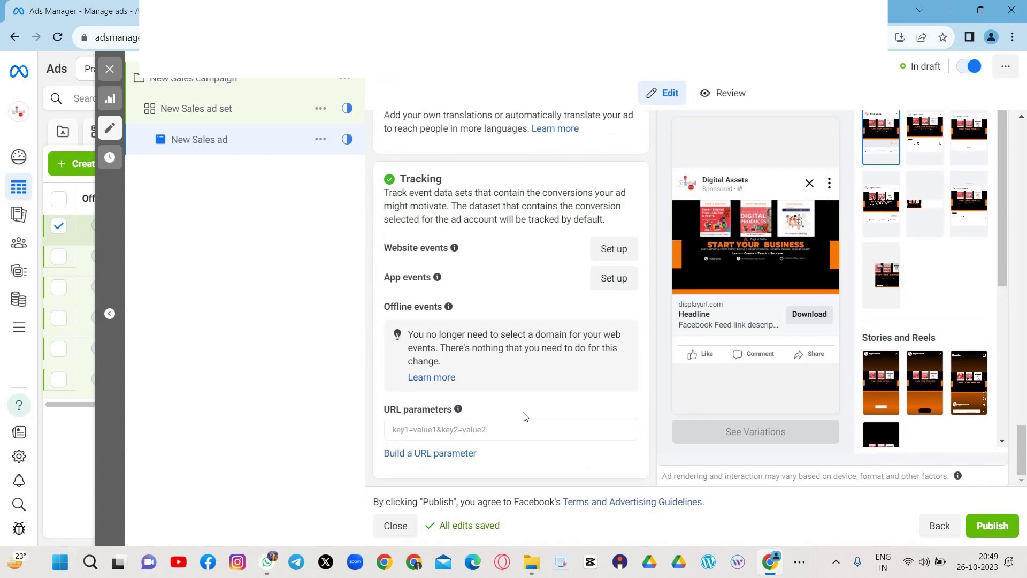
pyautogui.click(459, 429)
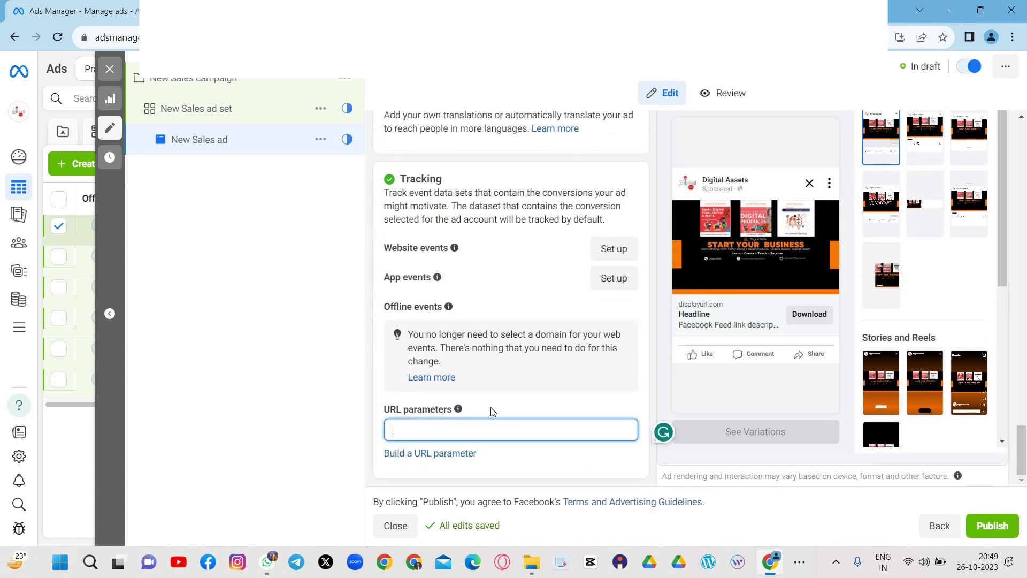
pyautogui.click(1010, 440)
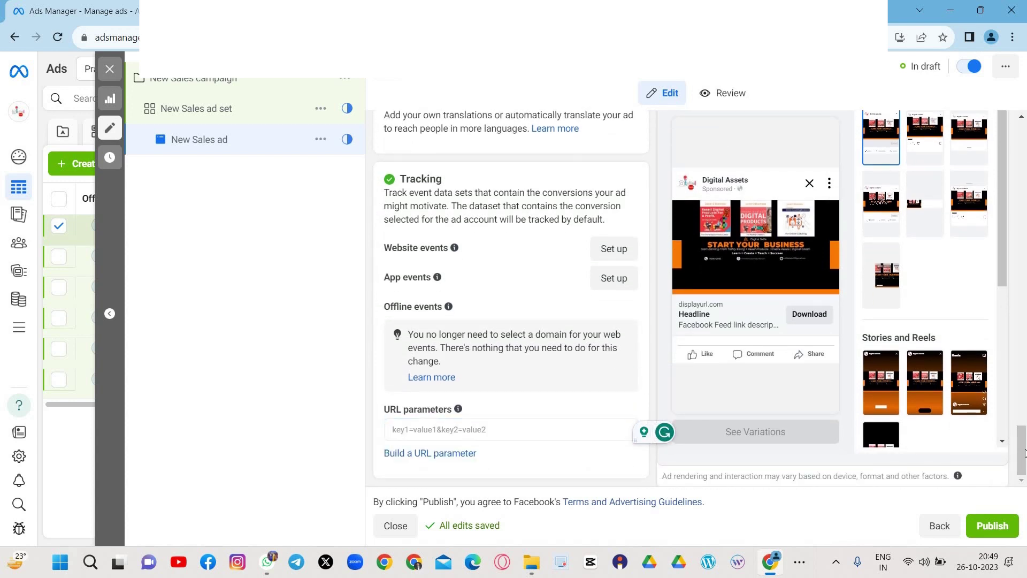
pyautogui.scroll(3, 1024, 453)
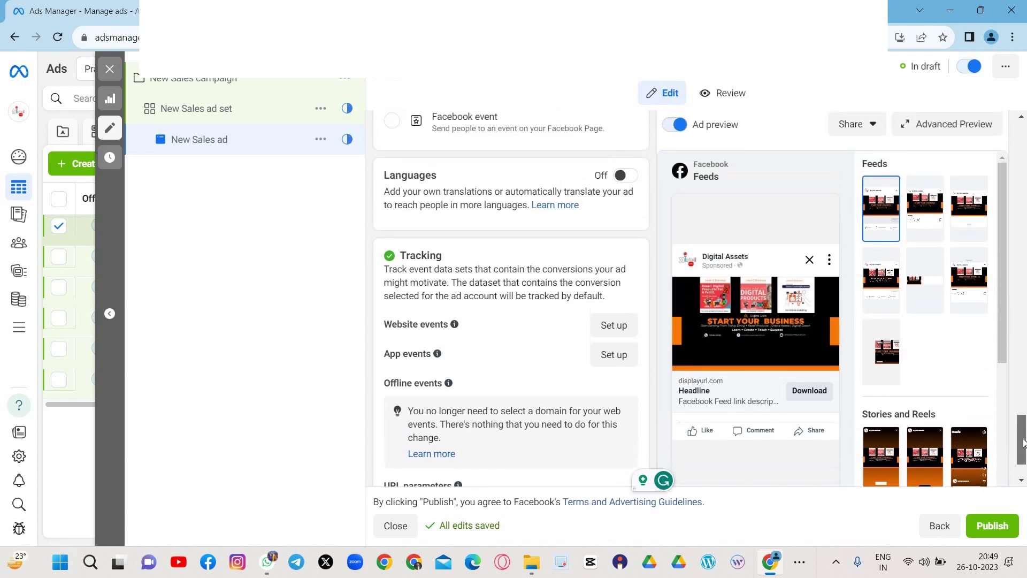
pyautogui.scroll(5, 1025, 379)
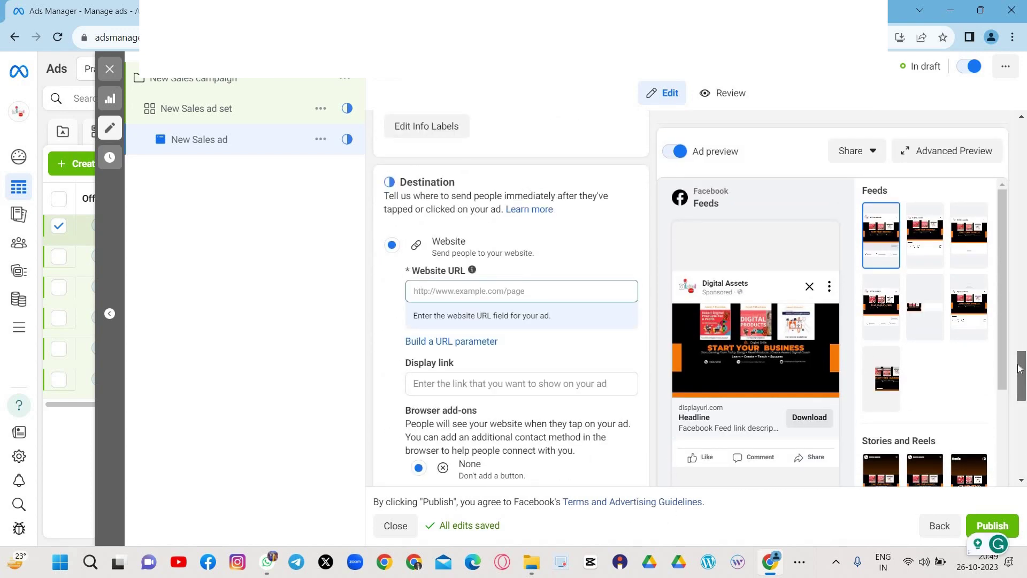
# - Try to publish the ad and dismiss the payment information form without adding a payment method
pyautogui.moveTo(1019, 370); pyautogui.dragTo(1024, 134)
pyautogui.click(990, 521)
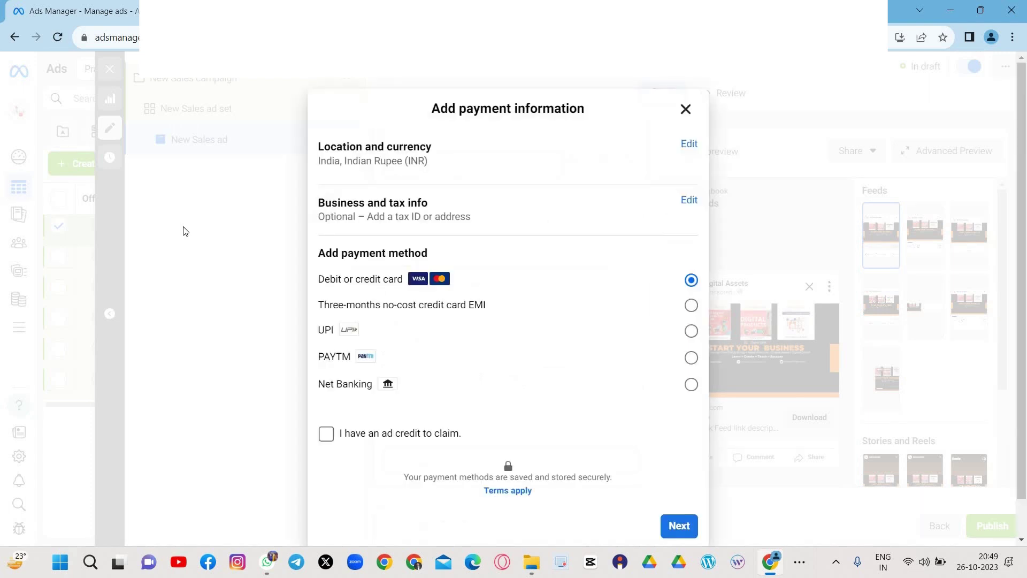
pyautogui.click(686, 107)
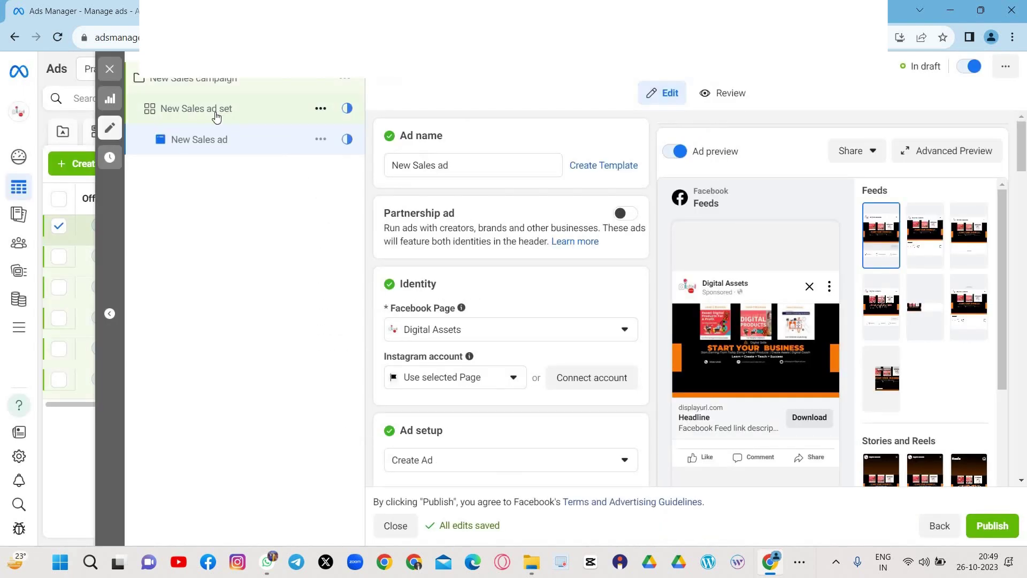
# - Review the campaign structure by viewing the New Sales campaign, its ad set with the available actions, and its ad
pyautogui.click(306, 108)
pyautogui.click(321, 108)
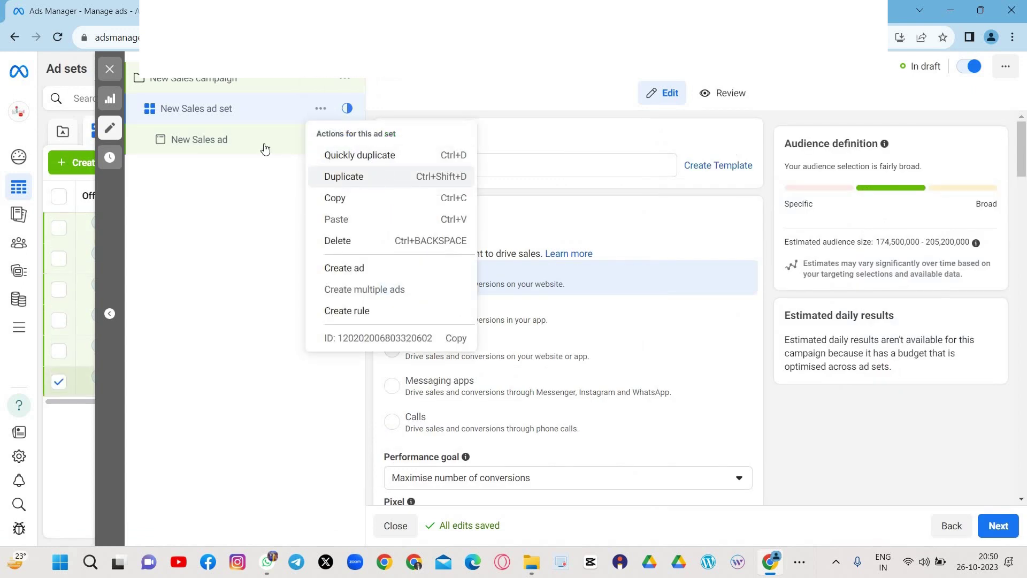
pyautogui.click(217, 113)
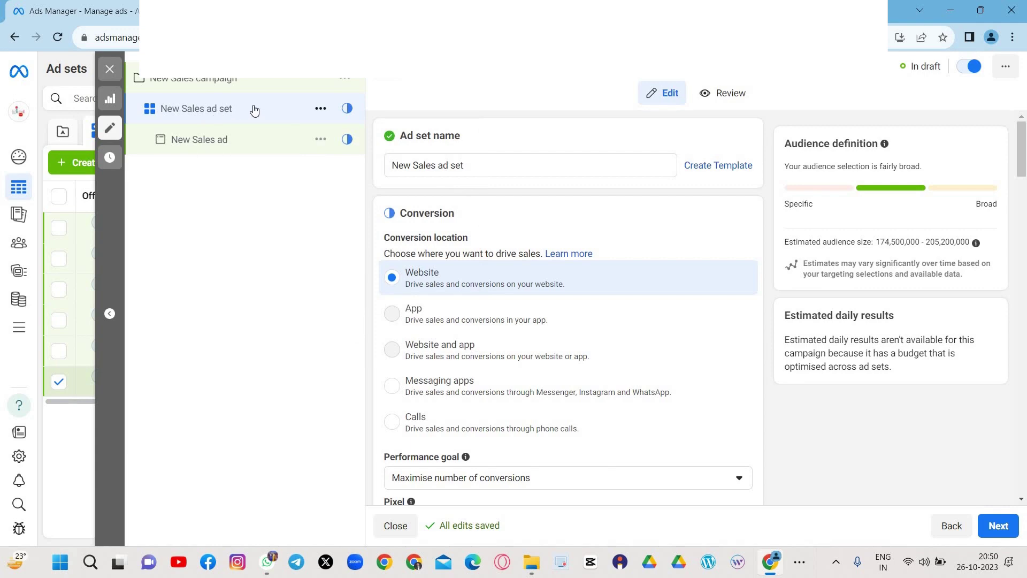
pyautogui.click(242, 81)
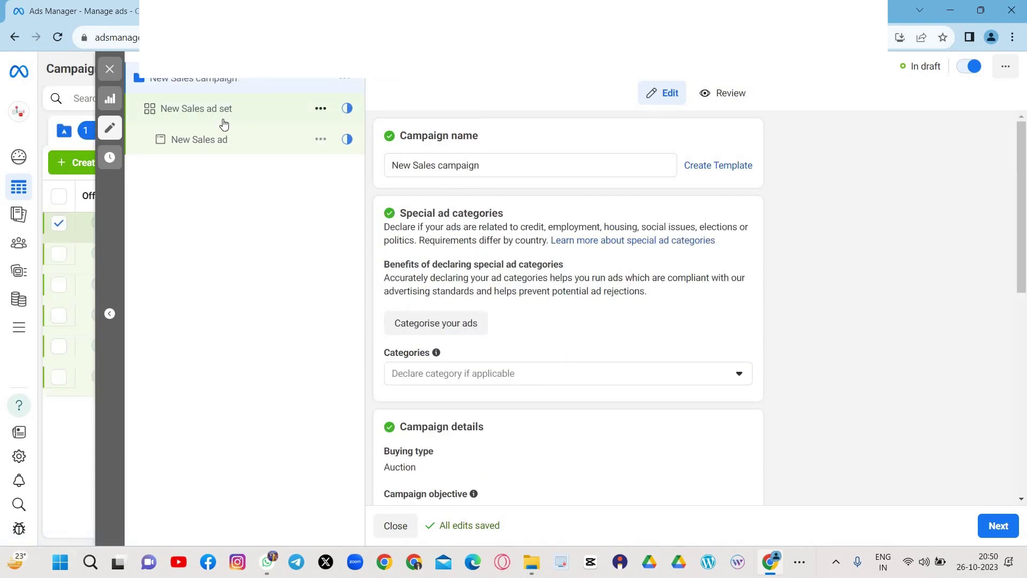
pyautogui.click(249, 113)
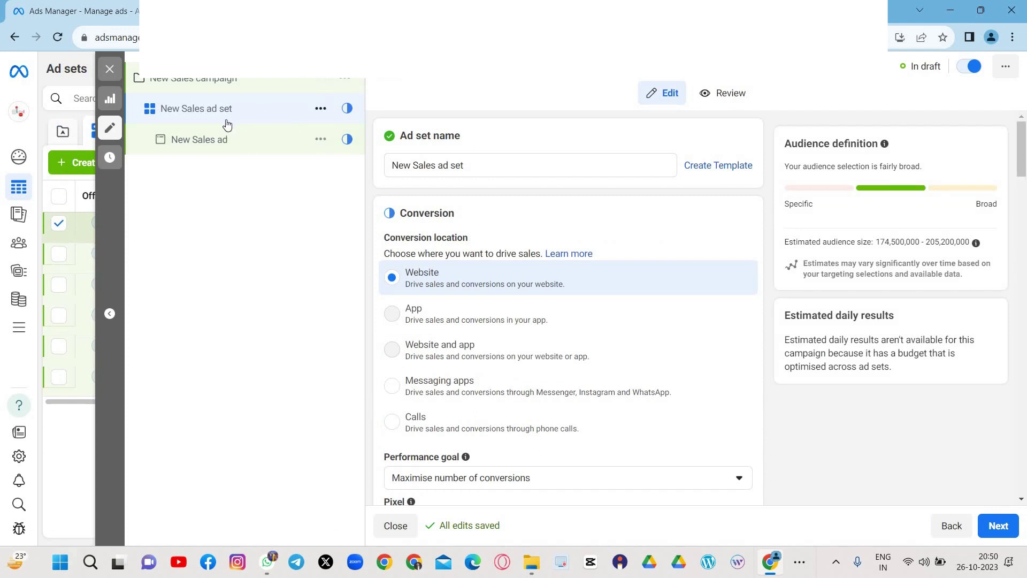
pyautogui.click(258, 149)
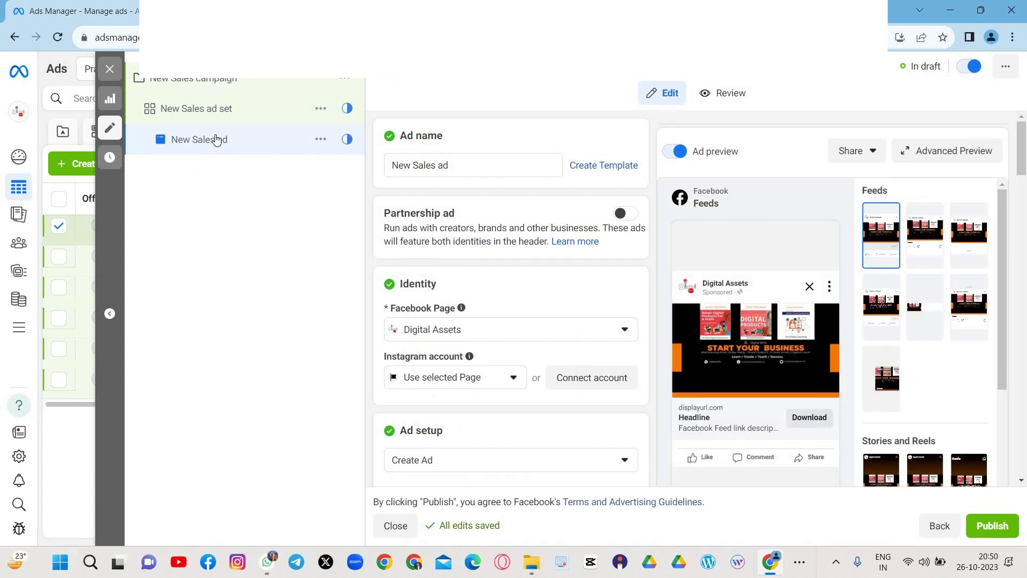
pyautogui.click(245, 81)
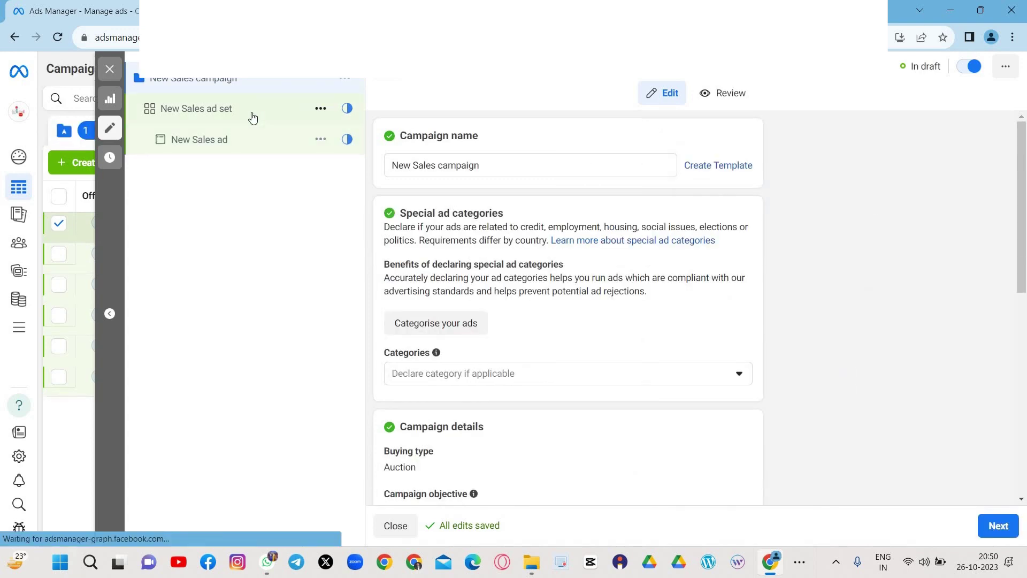
pyautogui.click(253, 117)
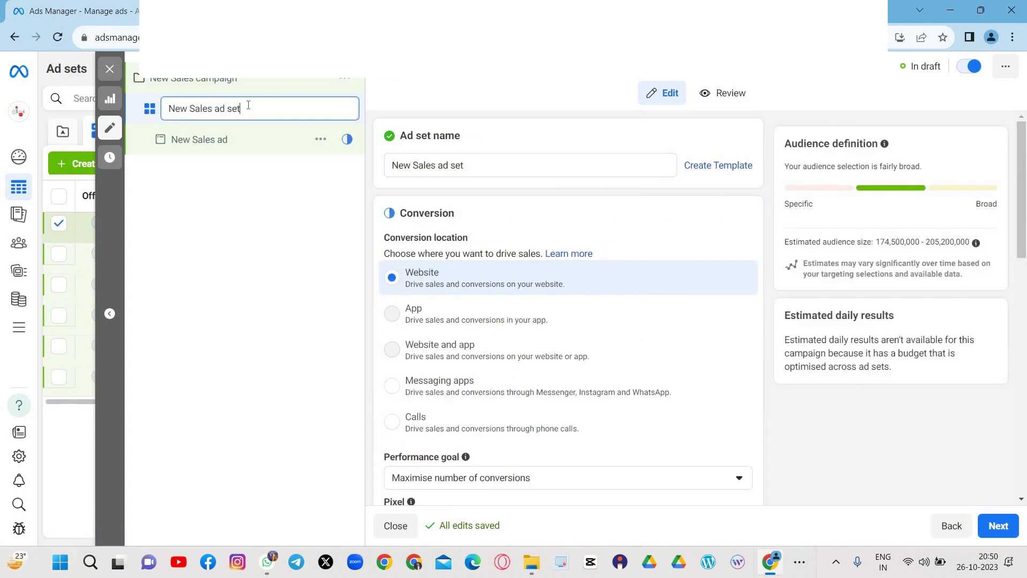
pyautogui.click(246, 141)
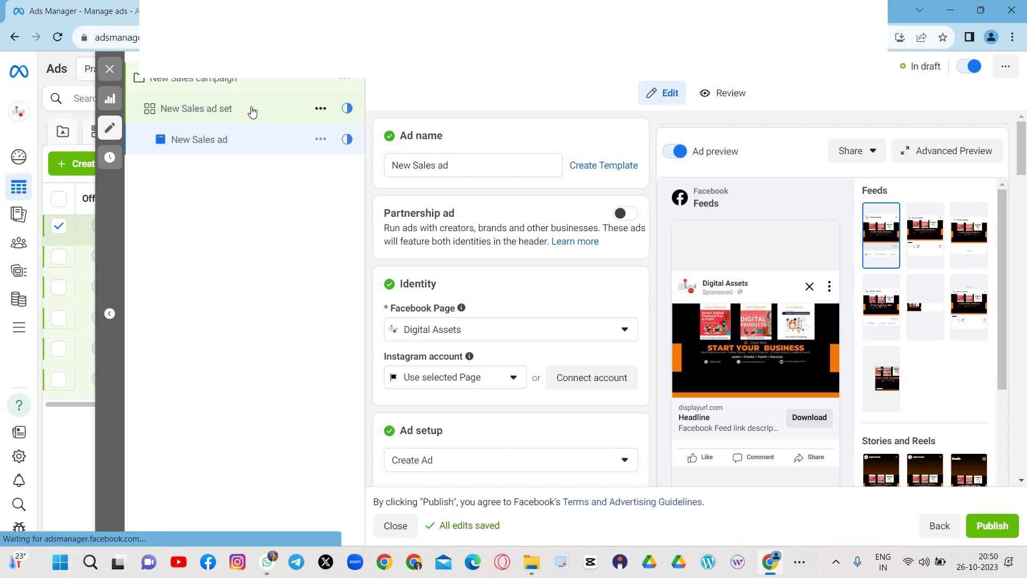
# - Duplicate the New Sales ad set three times within the original campaign and open the first copy for editing
pyautogui.click(251, 109)
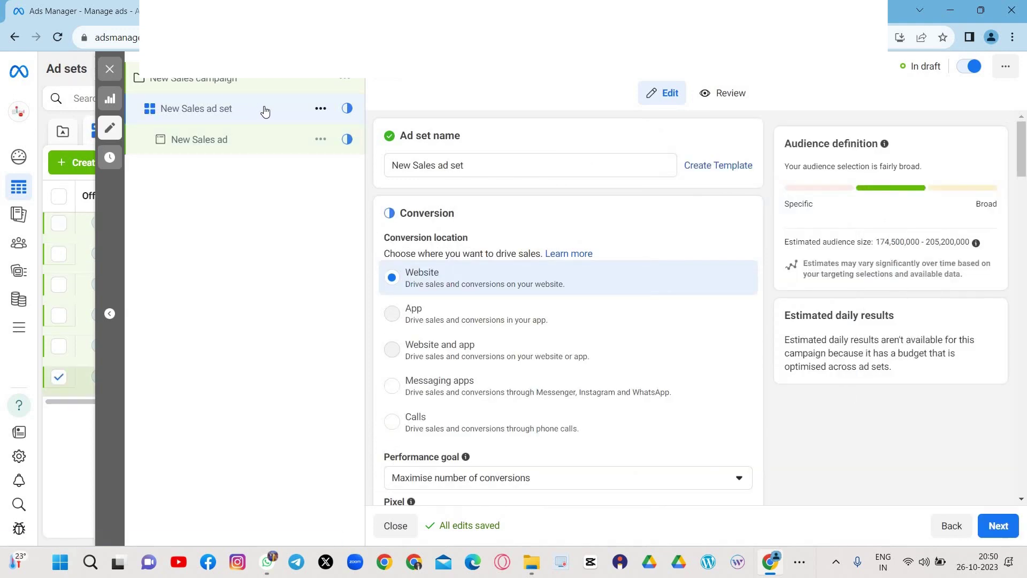
pyautogui.click(321, 109)
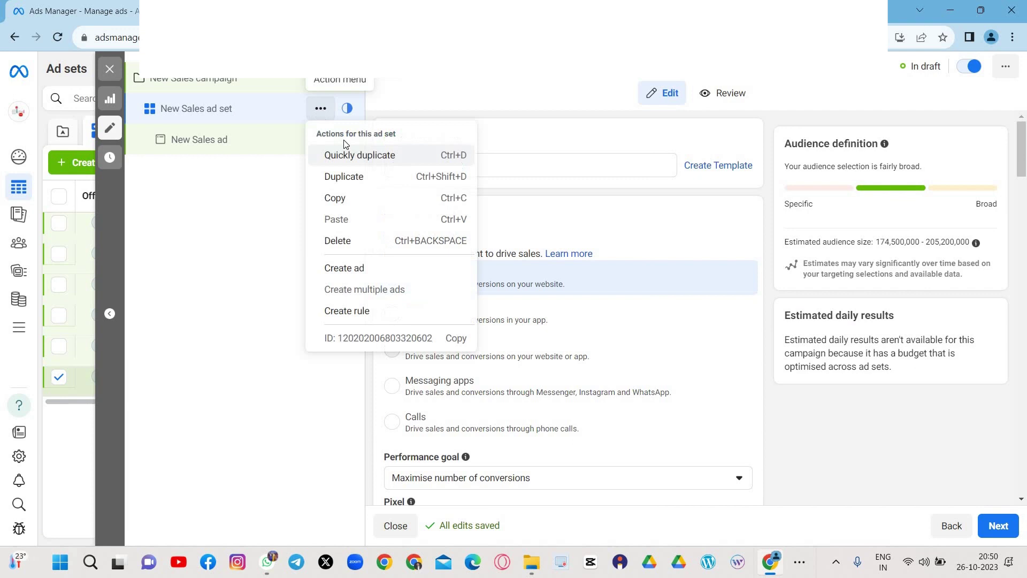
pyautogui.click(386, 178)
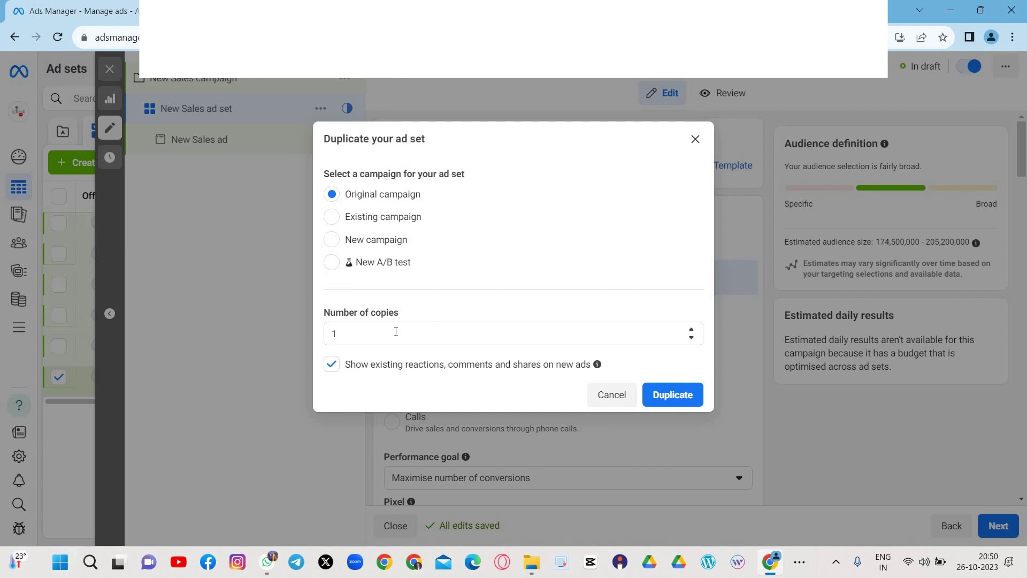
pyautogui.click(379, 334)
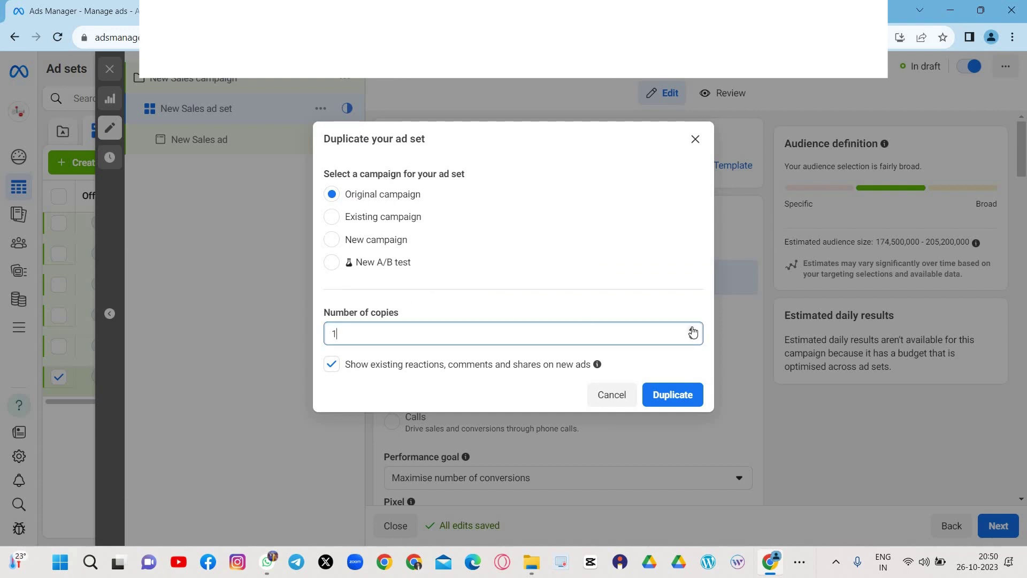
pyautogui.click(670, 394)
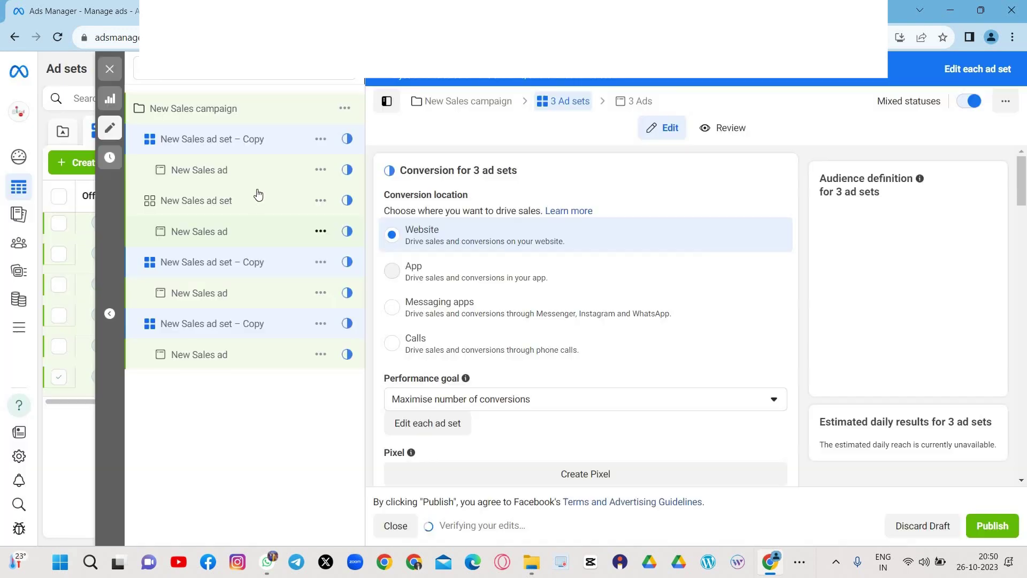
pyautogui.click(225, 140)
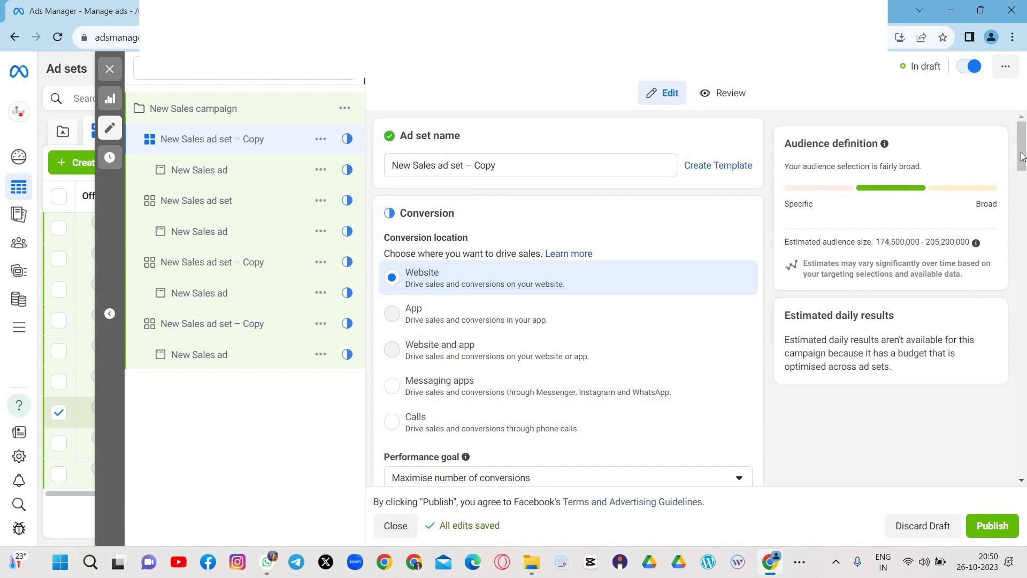
# - Review the settings of the first New Sales ad set copy and open the original New Sales ad set
pyautogui.scroll(-10, 1019, 155)
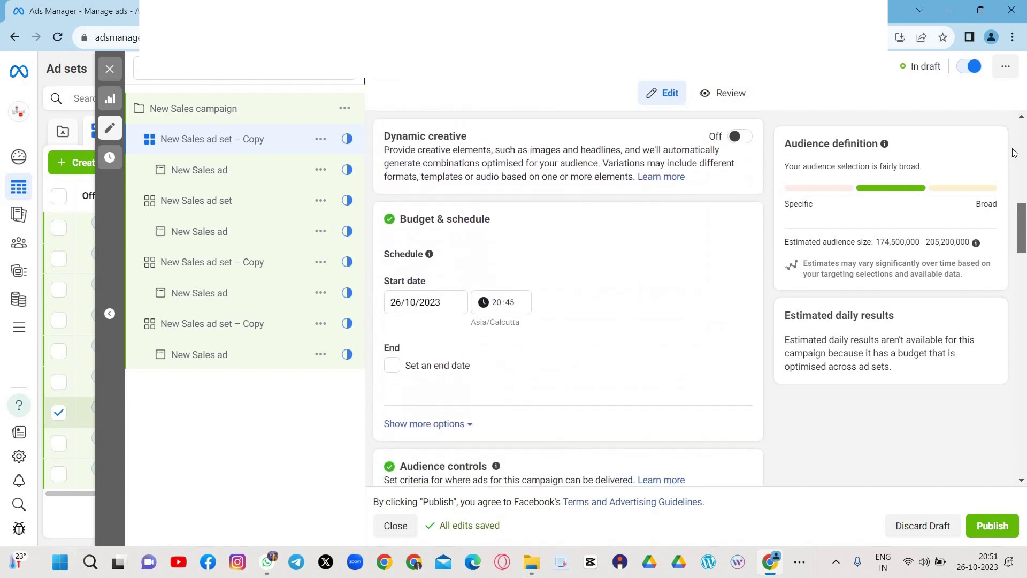
pyautogui.scroll(10, 1015, 153)
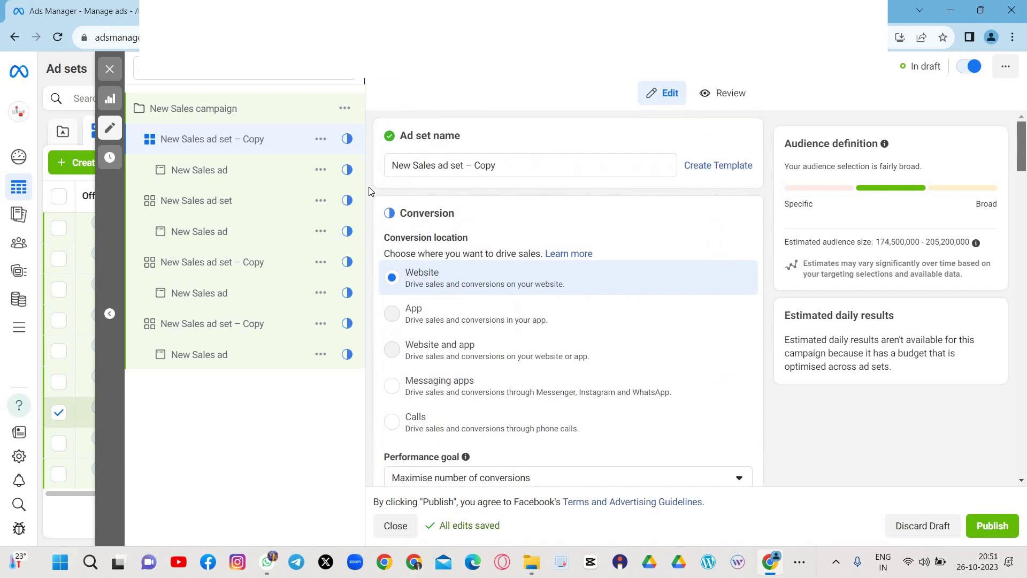
pyautogui.click(241, 209)
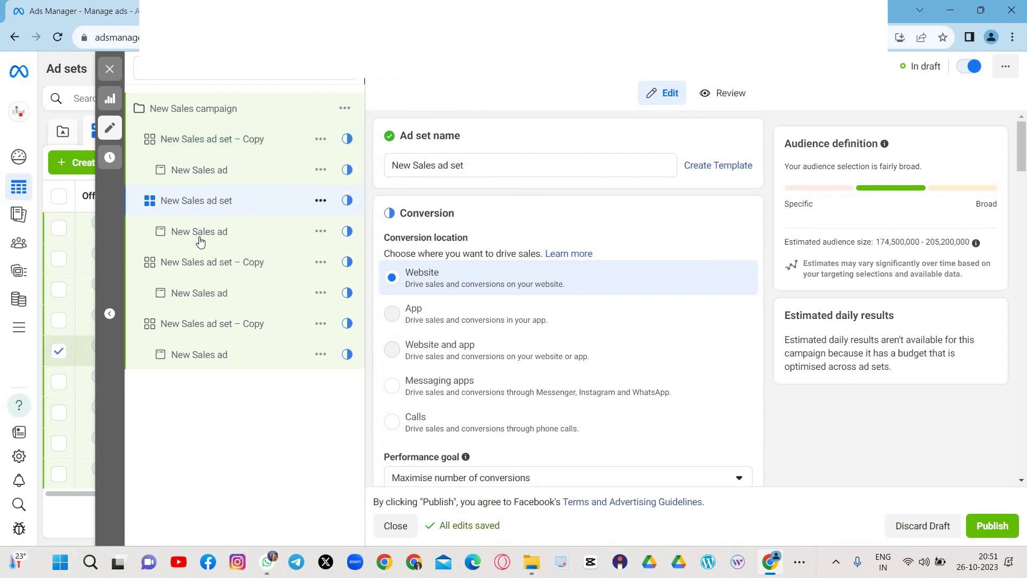
# - Open the last New Sales ad set copy, try to publish it and dismiss the payment information form
pyautogui.click(247, 268)
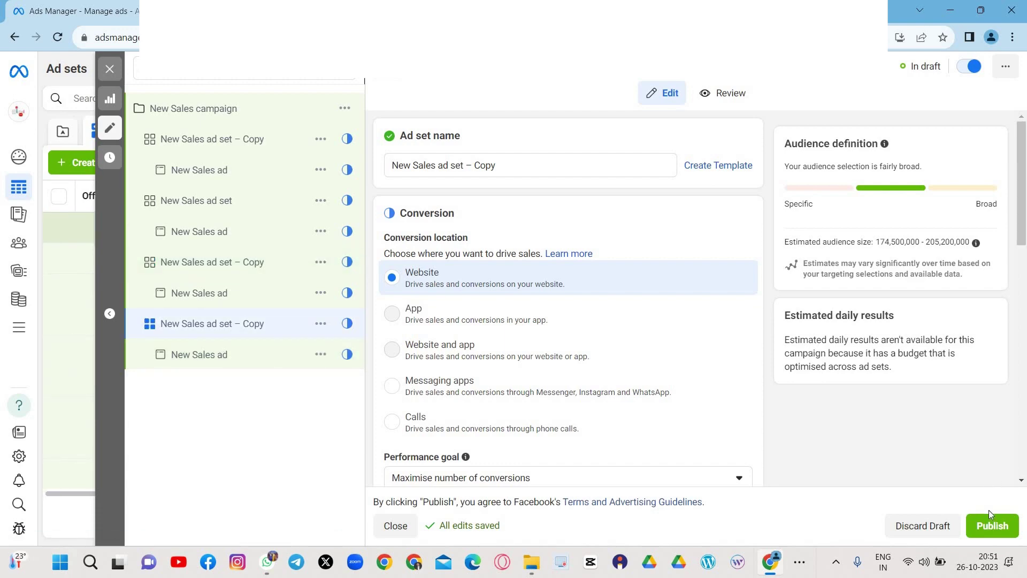
pyautogui.click(106, 65)
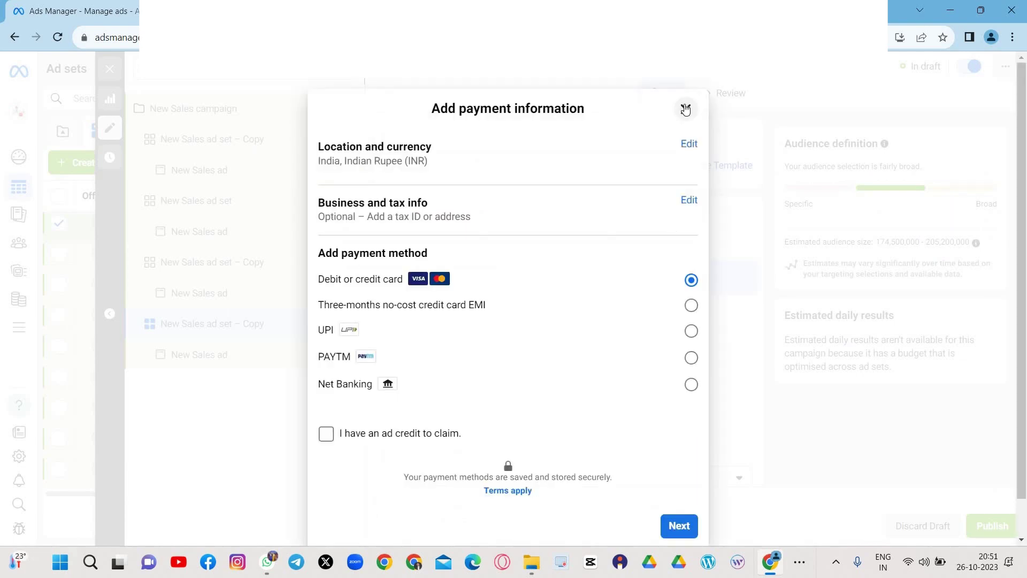
pyautogui.click(681, 109)
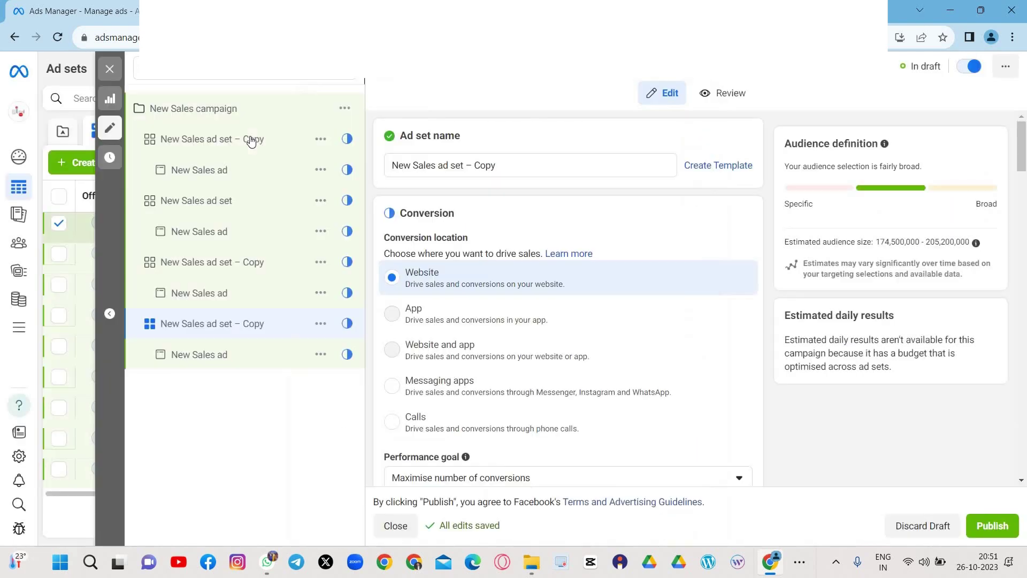
# - Review the New Sales campaign's settings down to its Advantage campaign budget and close the editor
pyautogui.click(159, 109)
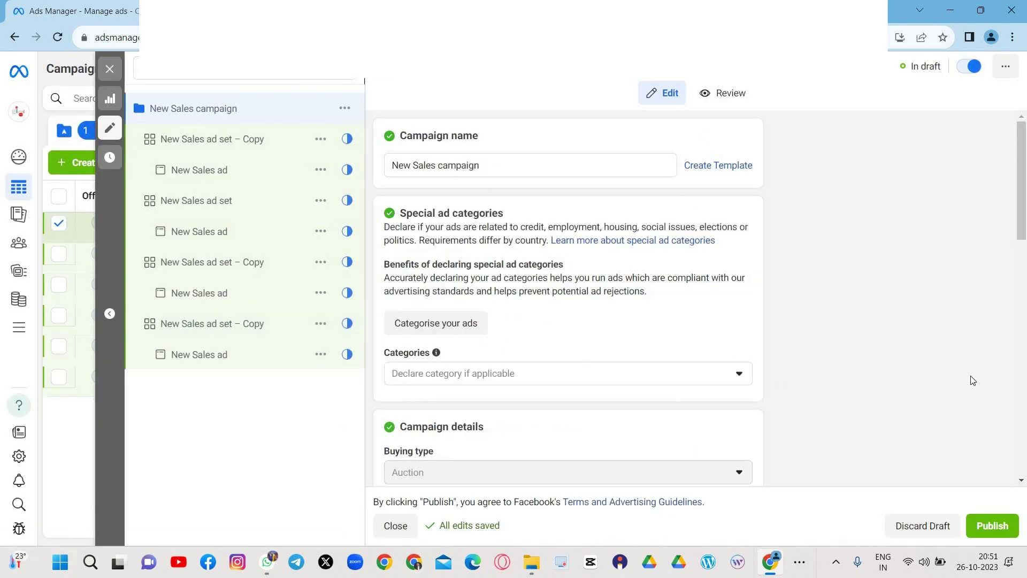
pyautogui.moveTo(1026, 211); pyautogui.dragTo(1022, 421)
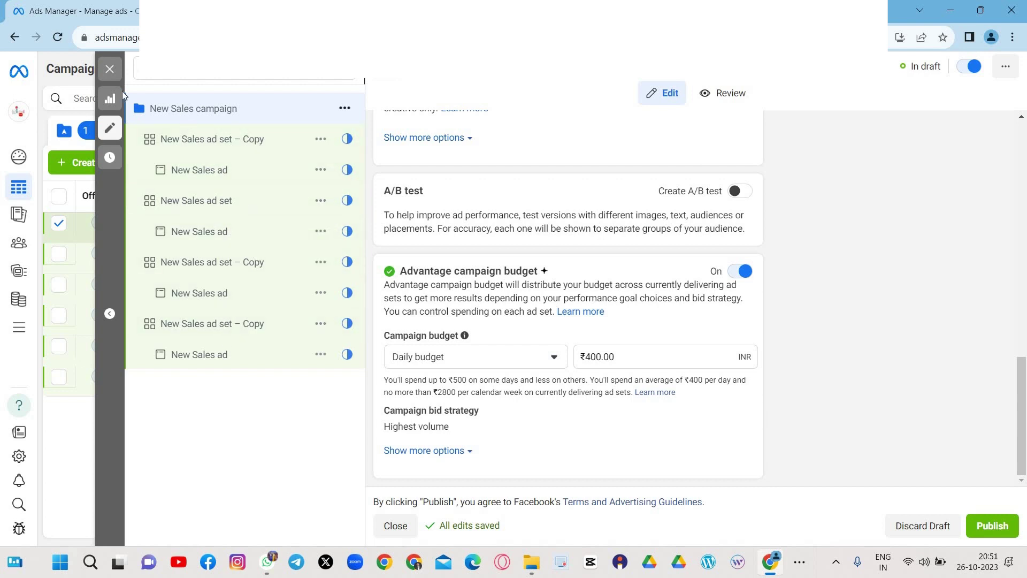
pyautogui.click(109, 69)
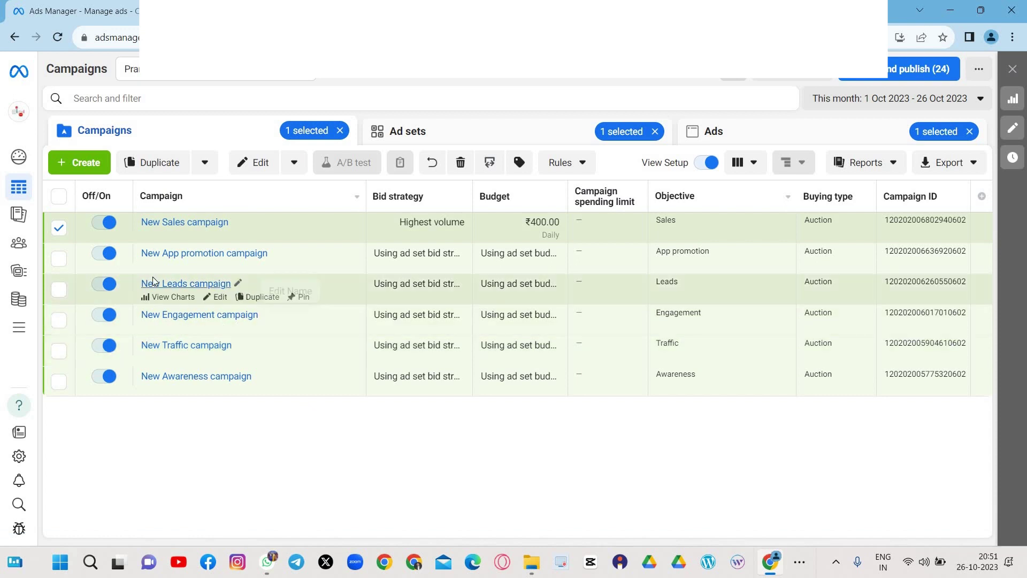
# - Deselect the New Sales campaign and view the objectives offered for a new campaign without creating one
pyautogui.click(60, 228)
pyautogui.click(80, 163)
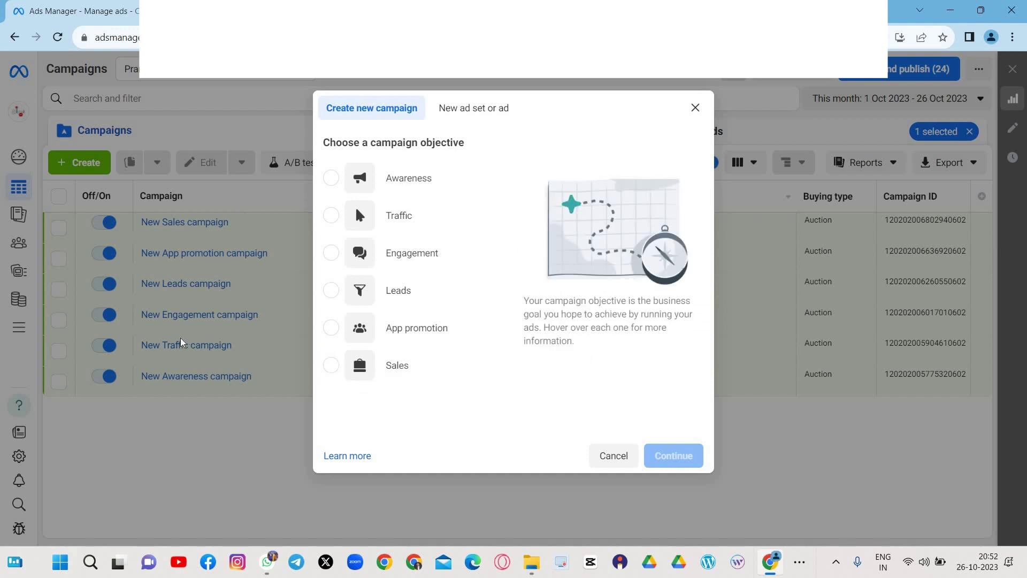
pyautogui.click(695, 107)
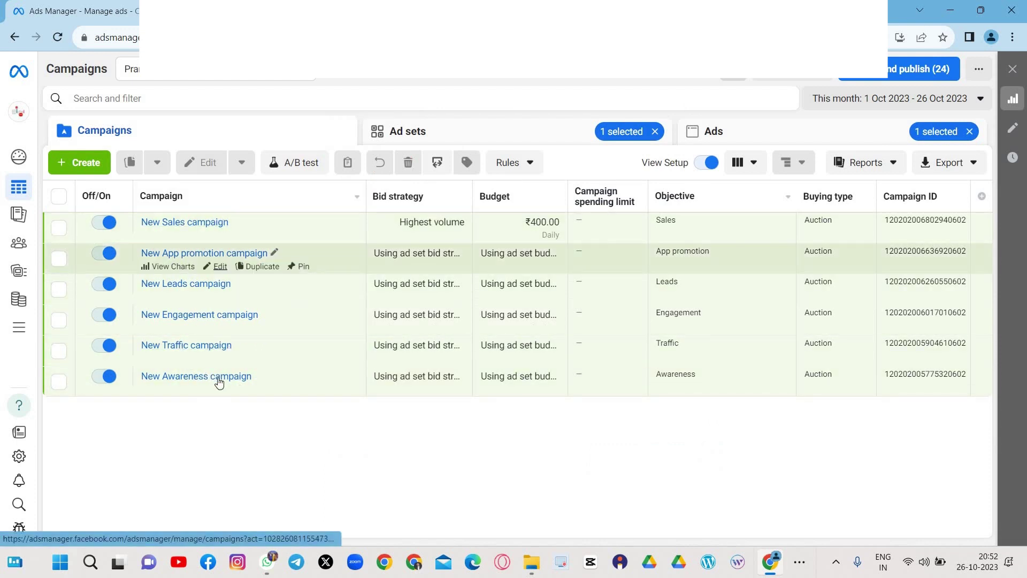
# - Reopen the New Sales campaign and review its campaign details and the first ad set copy's conversion settings
pyautogui.click(218, 236)
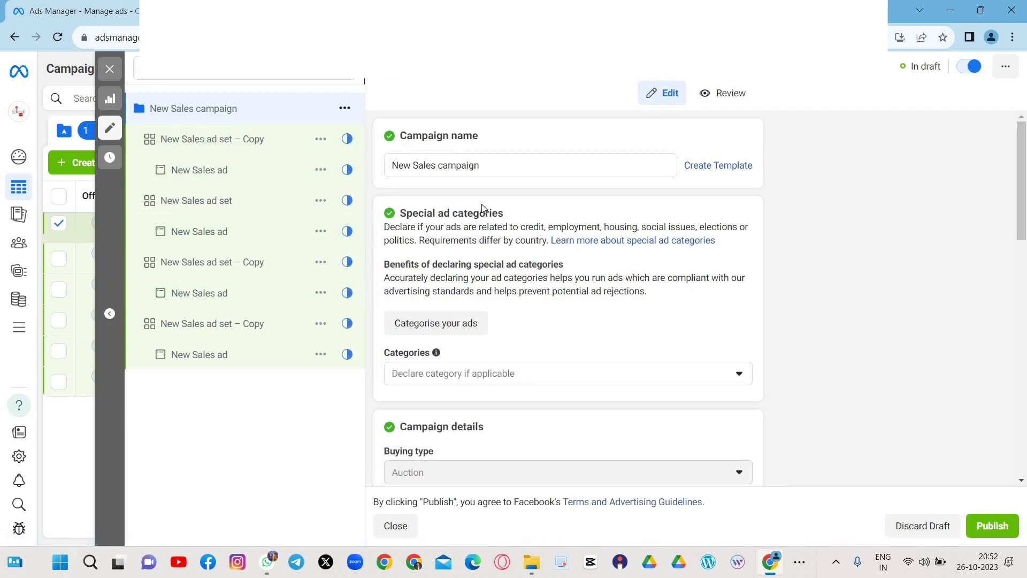
pyautogui.scroll(-4, 368, 196)
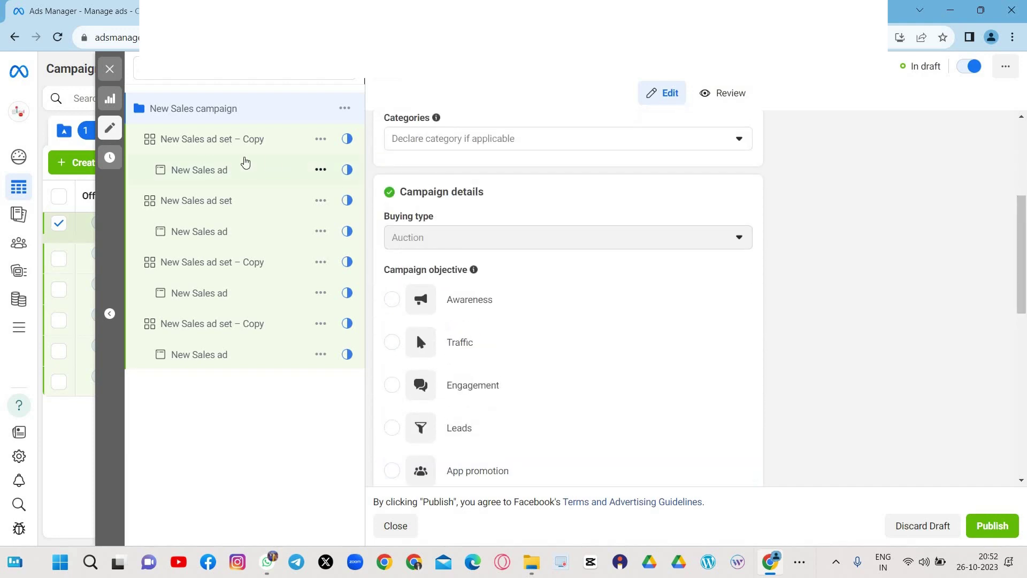
pyautogui.click(199, 139)
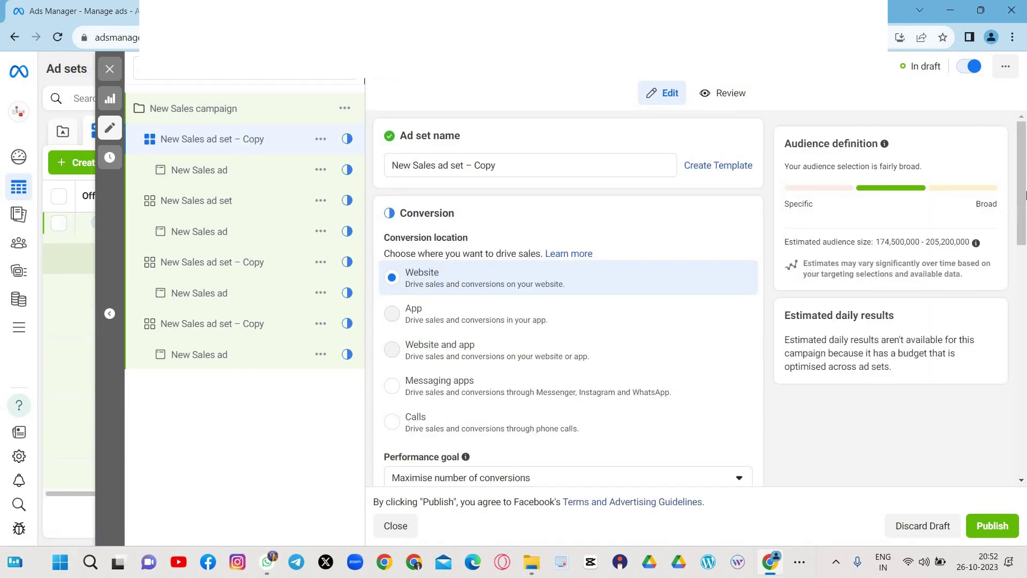
pyautogui.scroll(-8, 1025, 185)
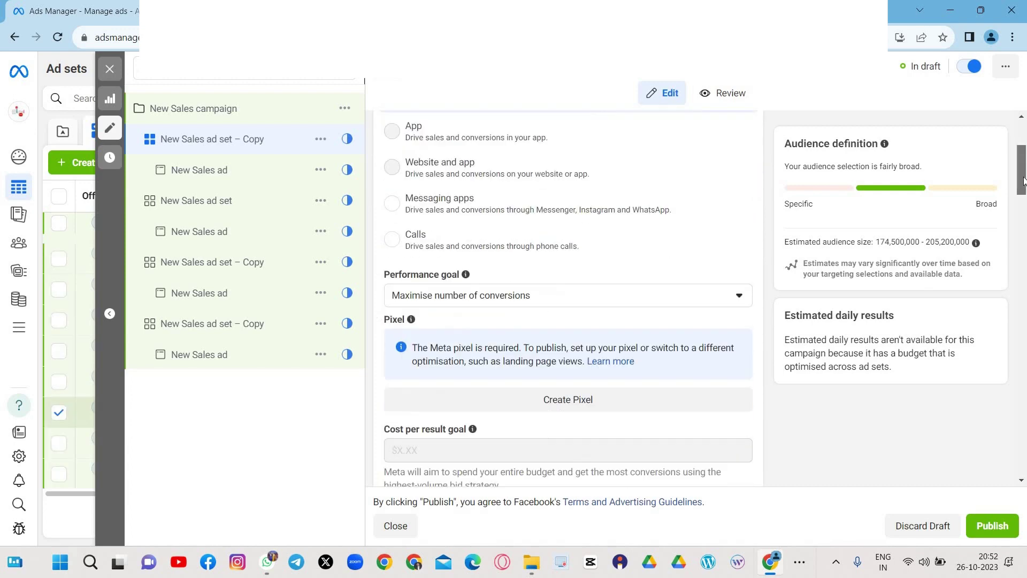
# - Examine the first ad set copy's audience, detailed targeting and manual placements without adding any interests
pyautogui.moveTo(1023, 213); pyautogui.dragTo(1025, 310)
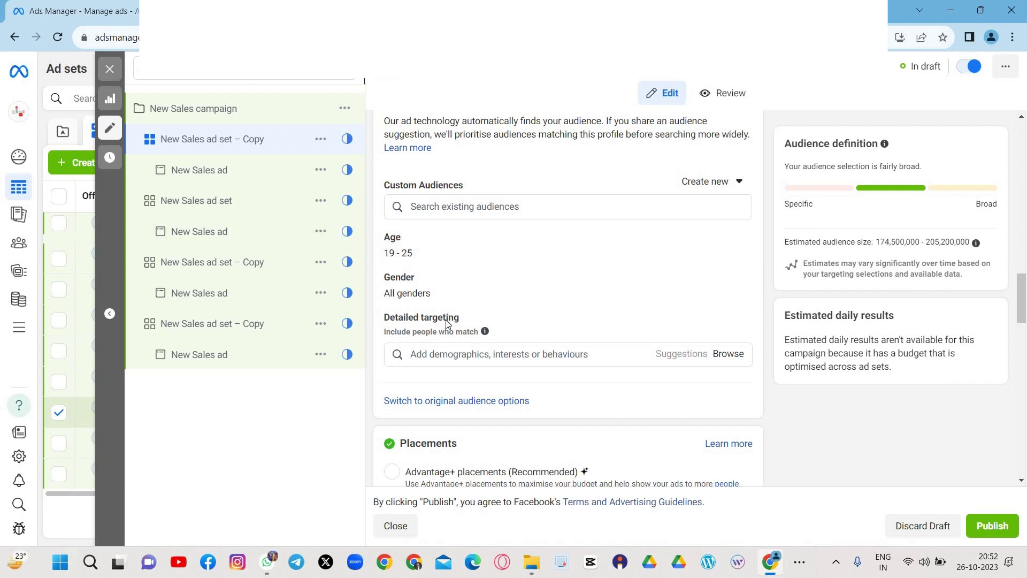
pyautogui.click(429, 354)
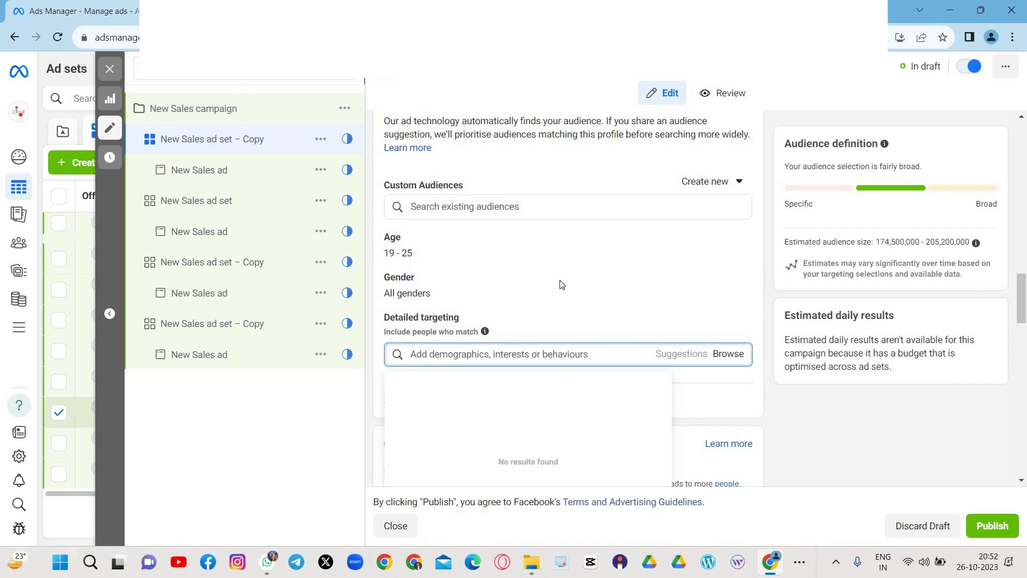
pyautogui.click(635, 322)
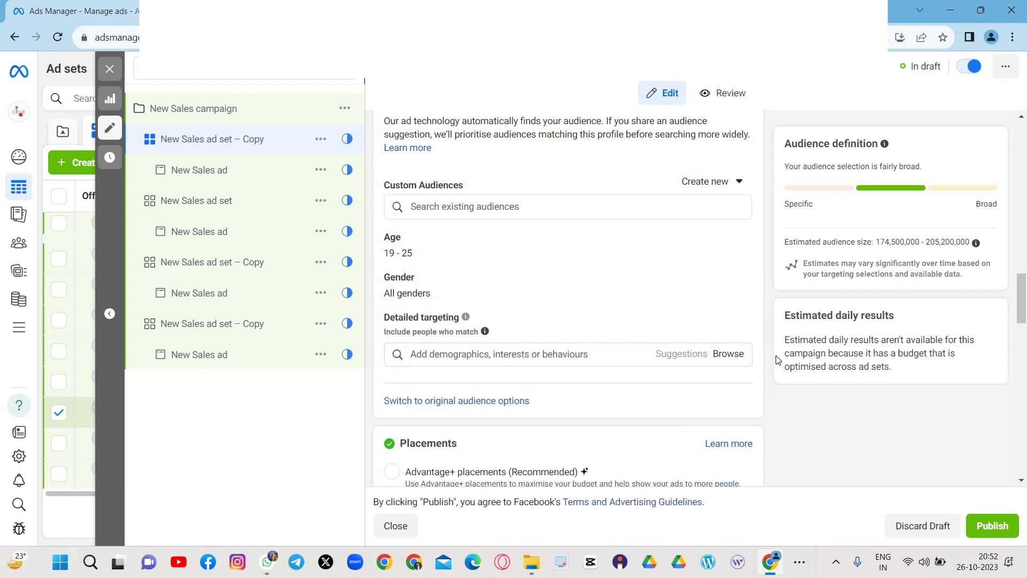
pyautogui.scroll(-3, 1023, 320)
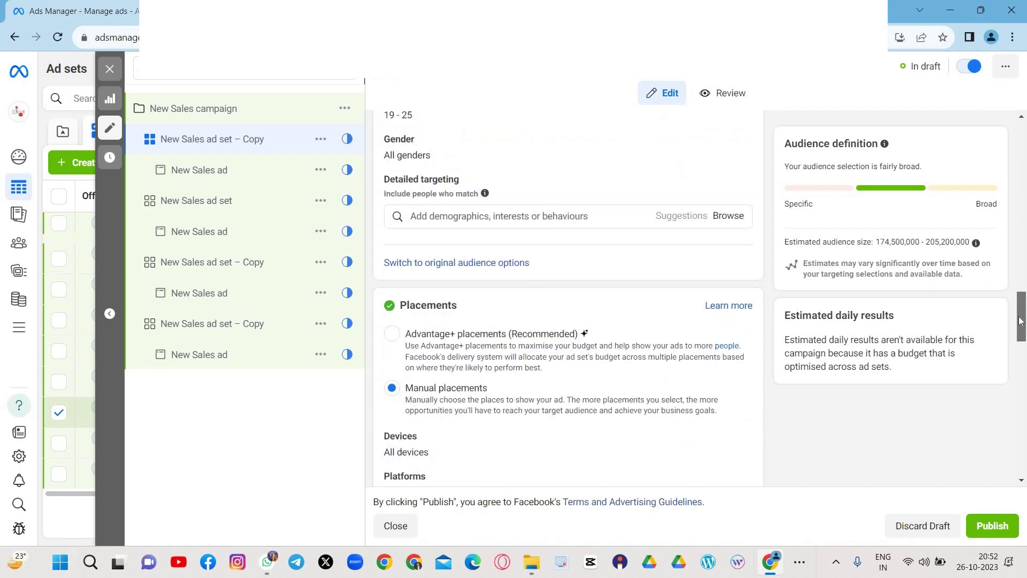
pyautogui.scroll(3, 1021, 333)
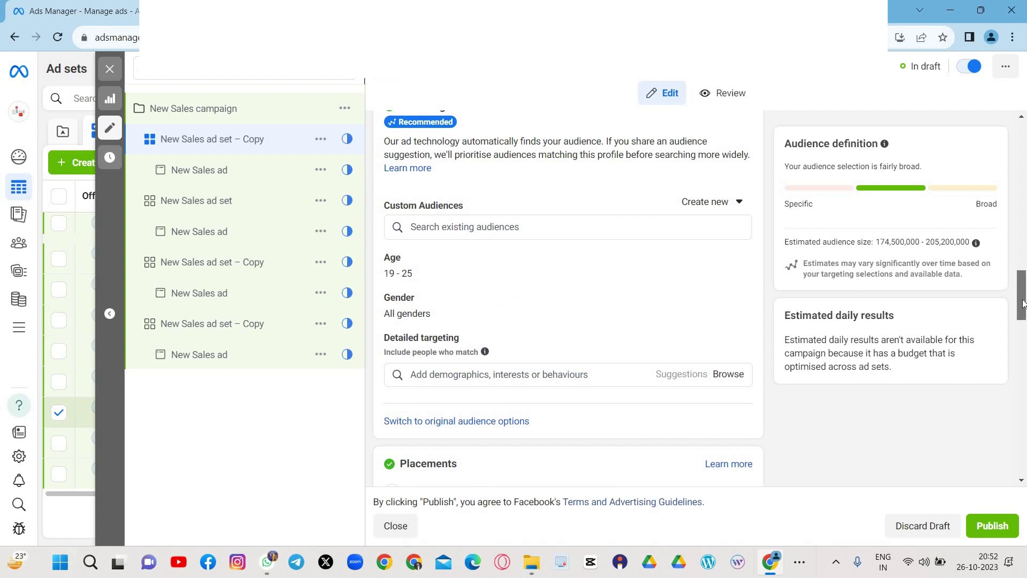
pyautogui.moveTo(1022, 301); pyautogui.dragTo(1022, 314)
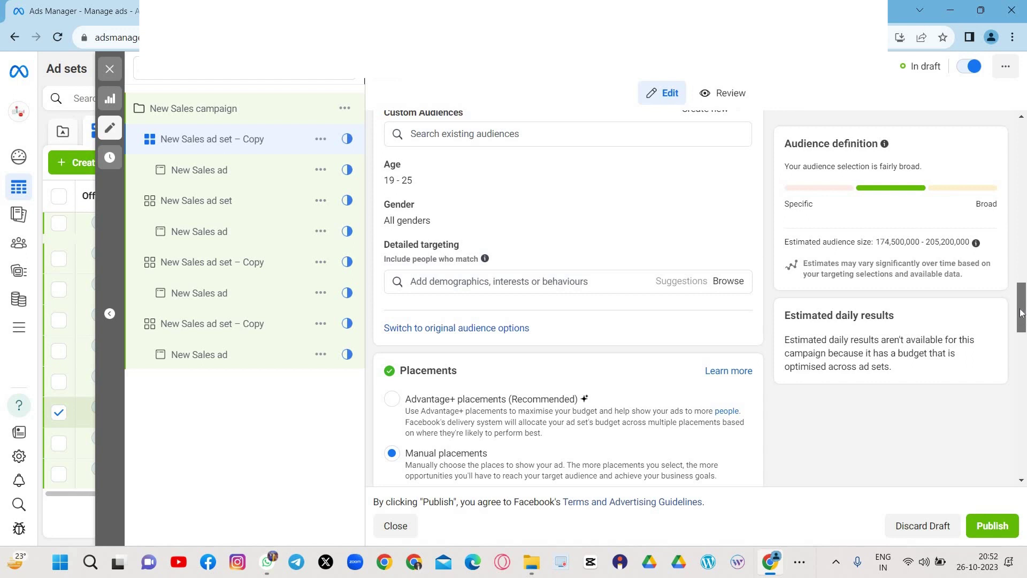
pyautogui.moveTo(1022, 313); pyautogui.dragTo(1024, 463)
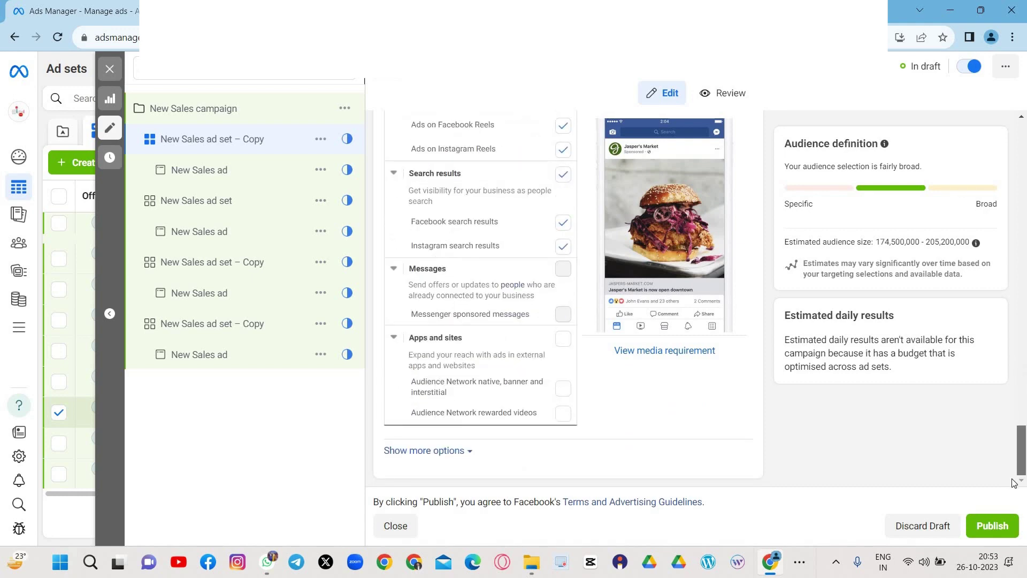
# - Try to publish the first ad set copy, dismiss the payment information form and close the editor
pyautogui.click(992, 527)
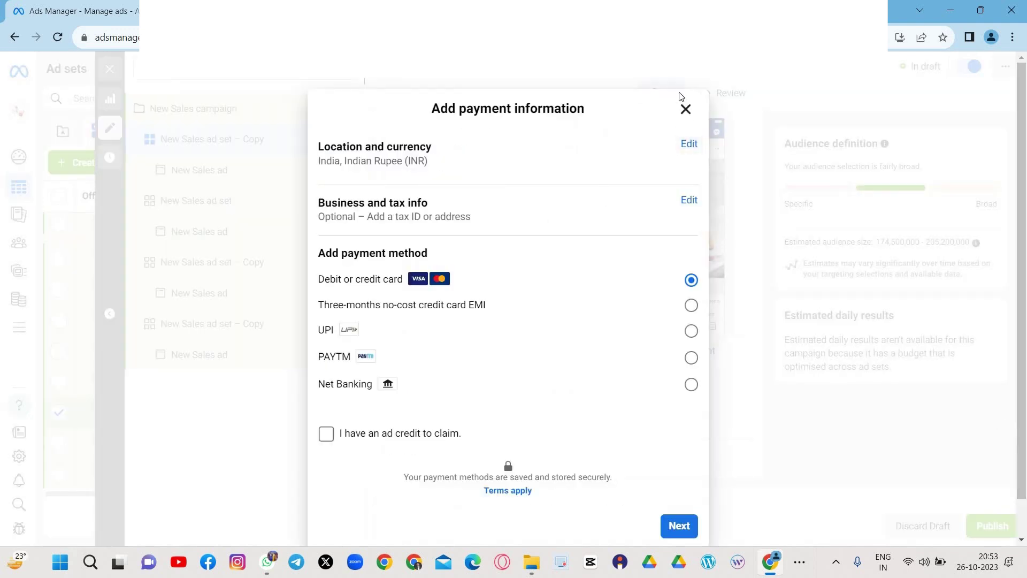
pyautogui.click(685, 109)
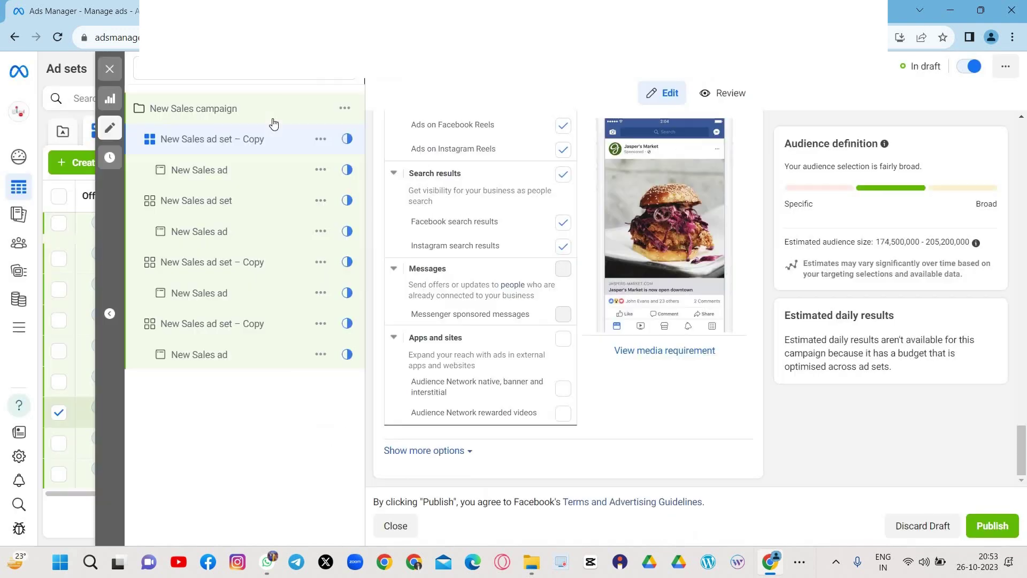
pyautogui.click(109, 74)
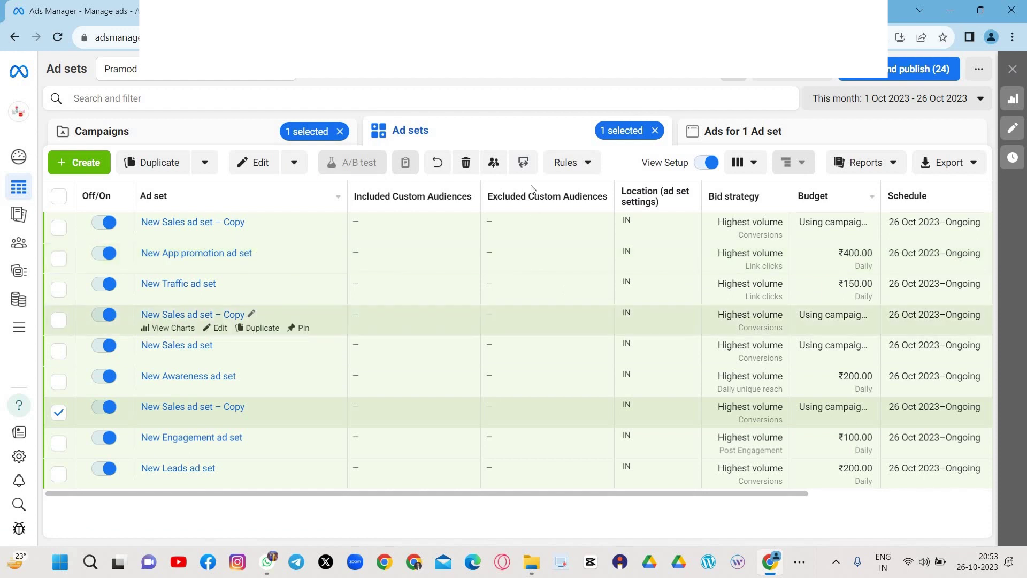
# - Clear the ad set and campaign selections and view the unfiltered ads and campaigns lists
pyautogui.click(655, 131)
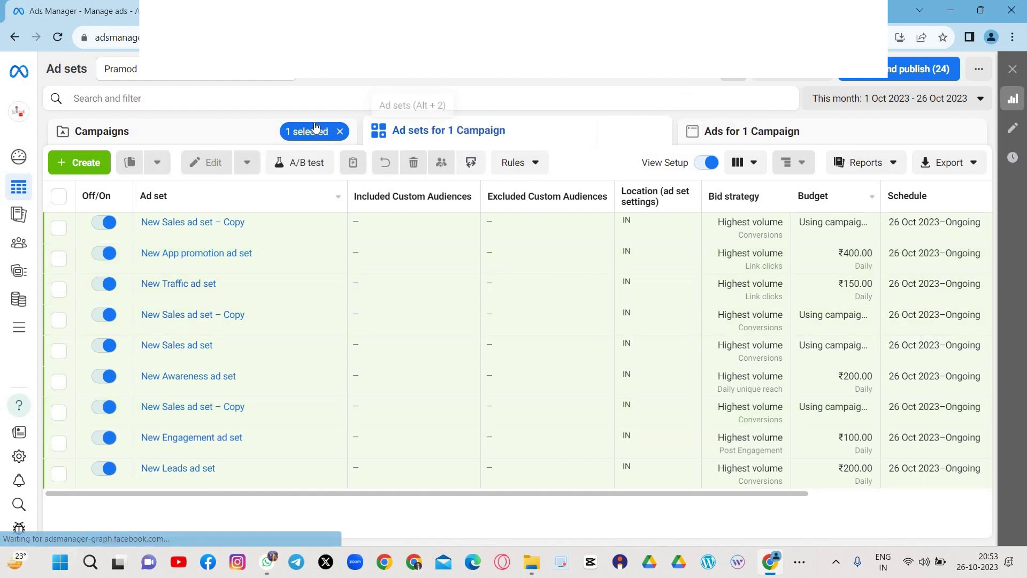
pyautogui.click(340, 131)
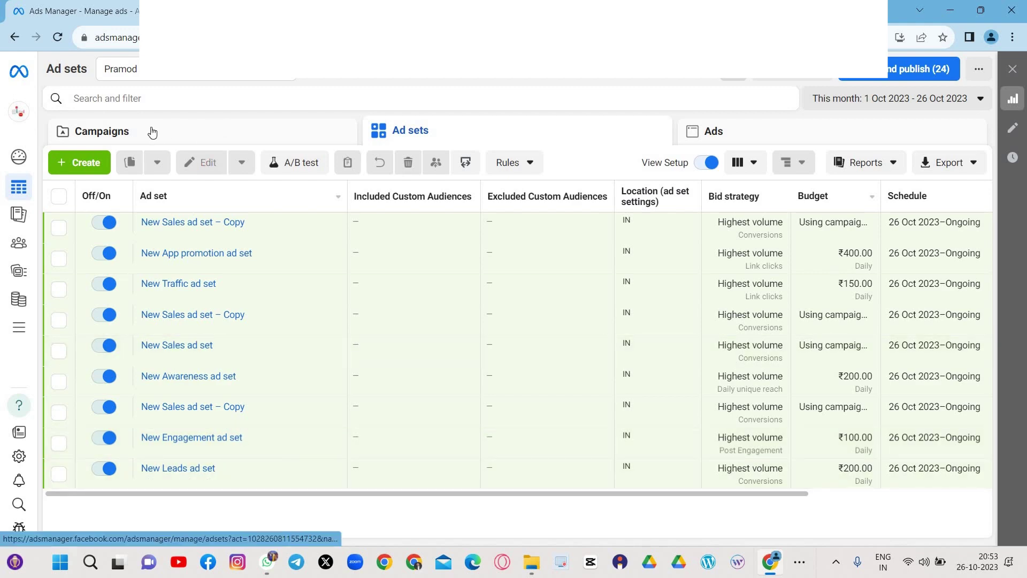
pyautogui.click(187, 130)
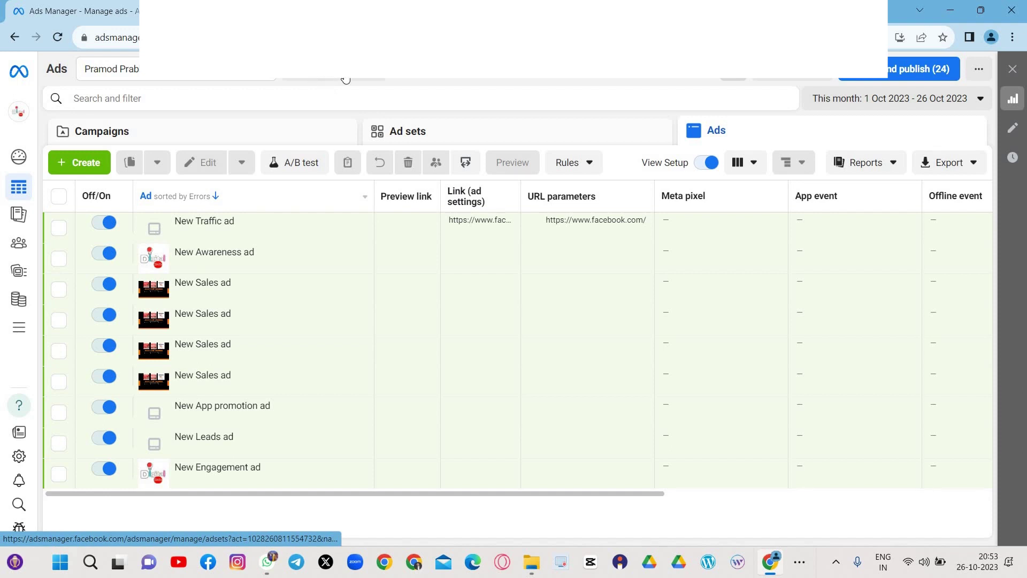
pyautogui.click(158, 78)
pyautogui.click(351, 90)
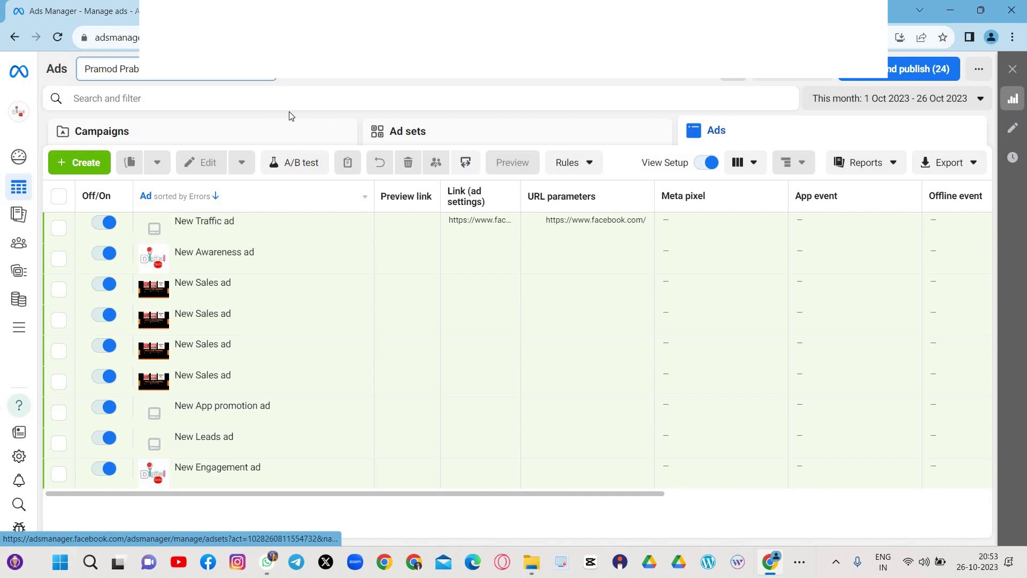
pyautogui.click(182, 137)
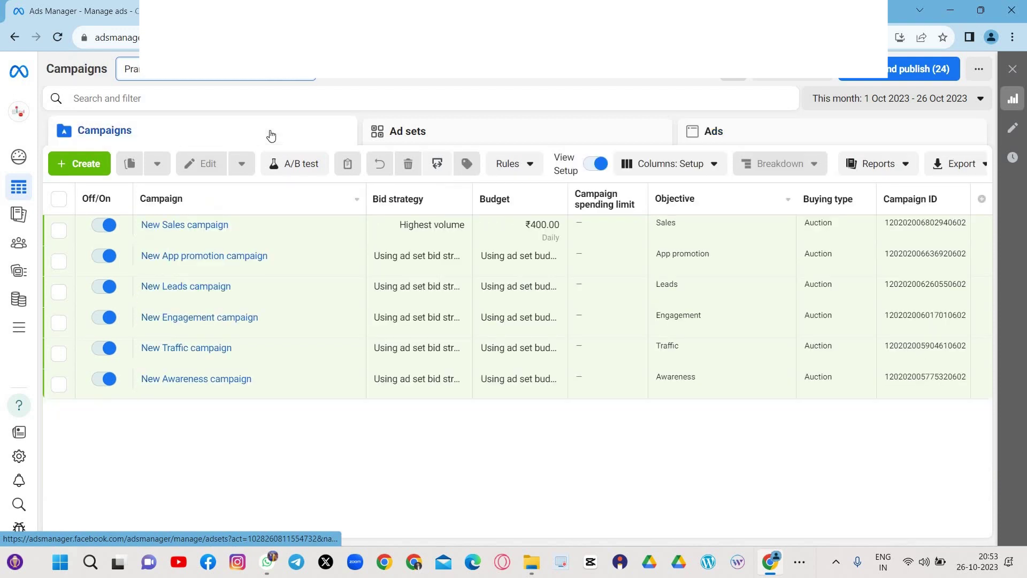